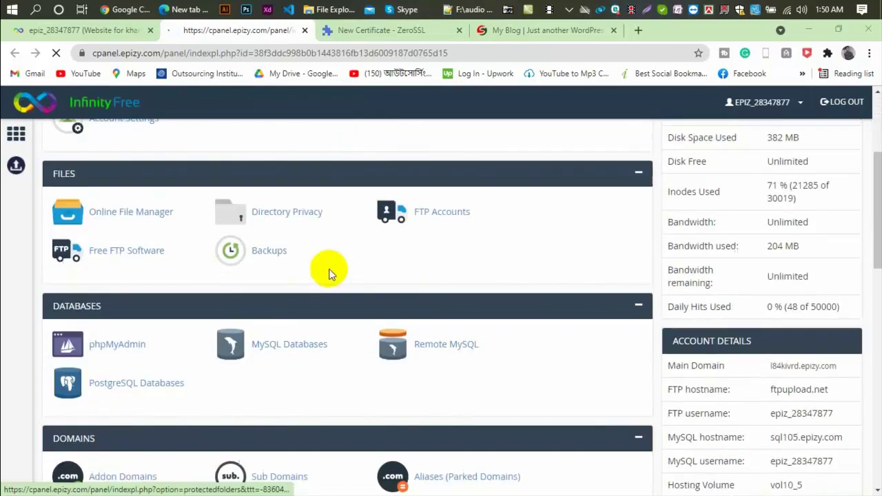
# Open the SSL/TLS manager under Security in the hosting control panel and configure SSL for khanzone-it.epizy.com
pyautogui.scroll(-5, 284, 331)
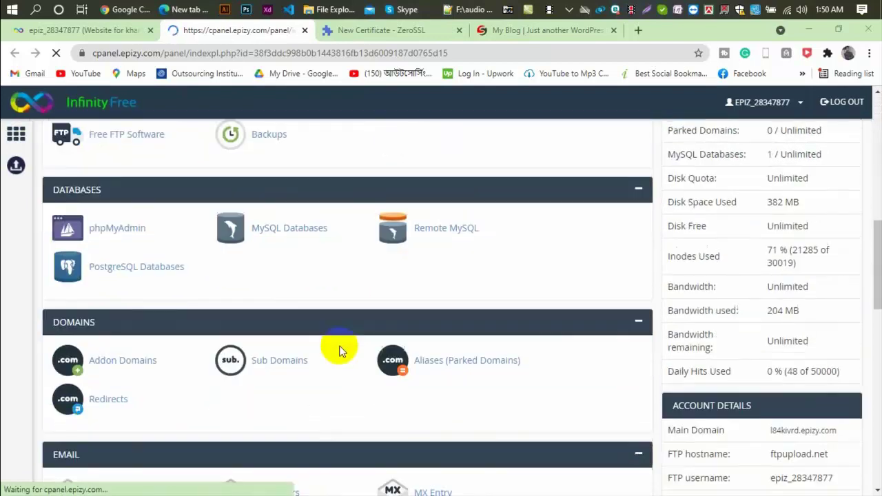
pyautogui.scroll(-4, 382, 307)
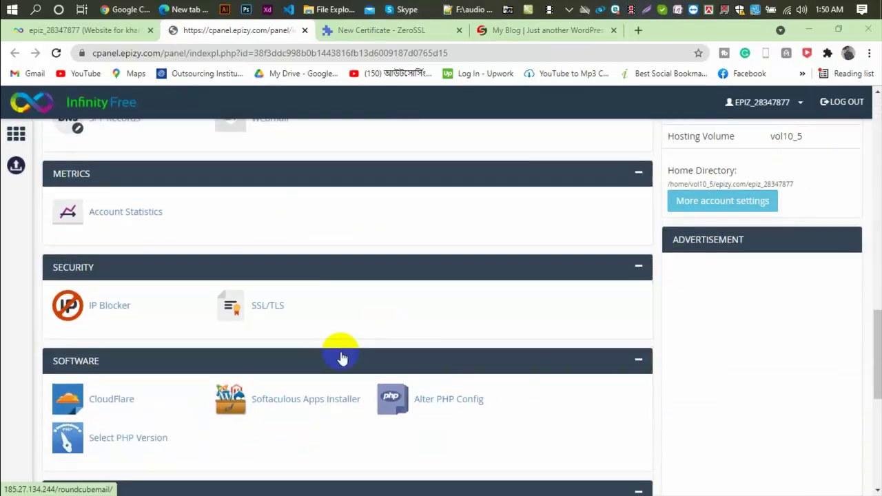
pyautogui.click(295, 243)
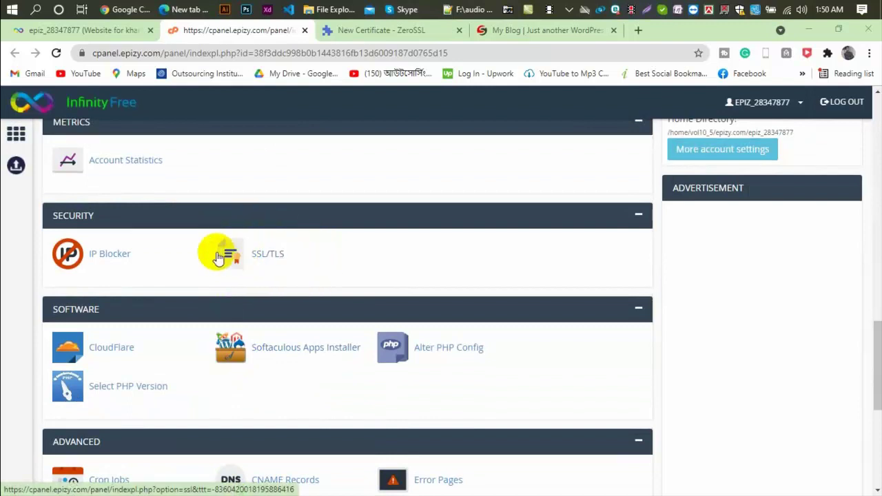
pyautogui.click(276, 256)
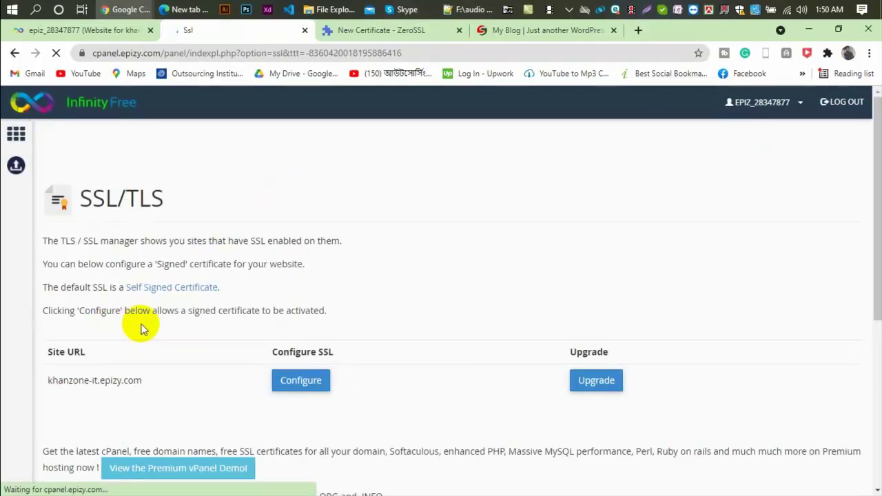
pyautogui.moveTo(141, 380); pyautogui.dragTo(42, 384)
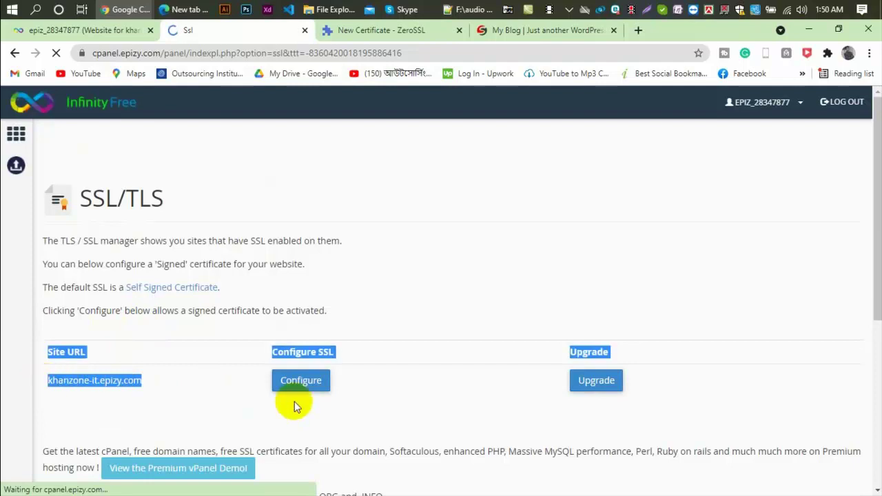
pyautogui.click(303, 381)
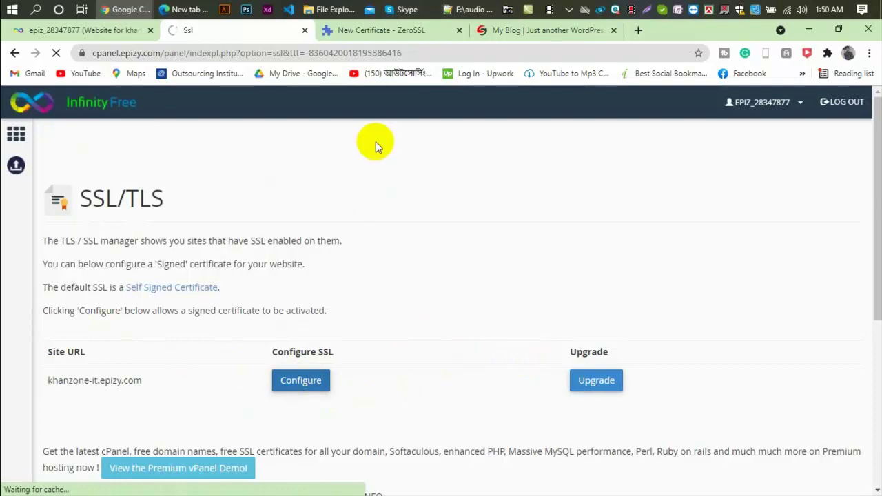
# Switch to the ZeroSSL new certificate page, review its setup form and highlight sslforfree.com in the page address
pyautogui.click(361, 30)
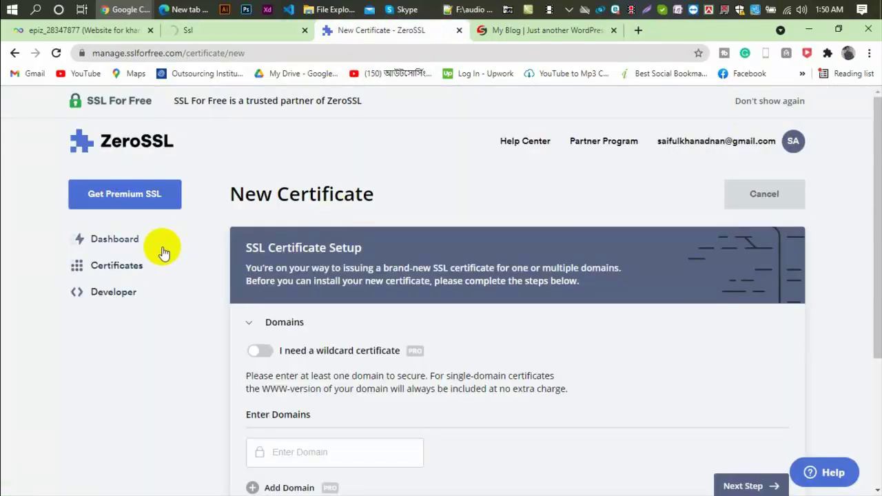
pyautogui.scroll(-3, 227, 238)
pyautogui.scroll(1, 406, 303)
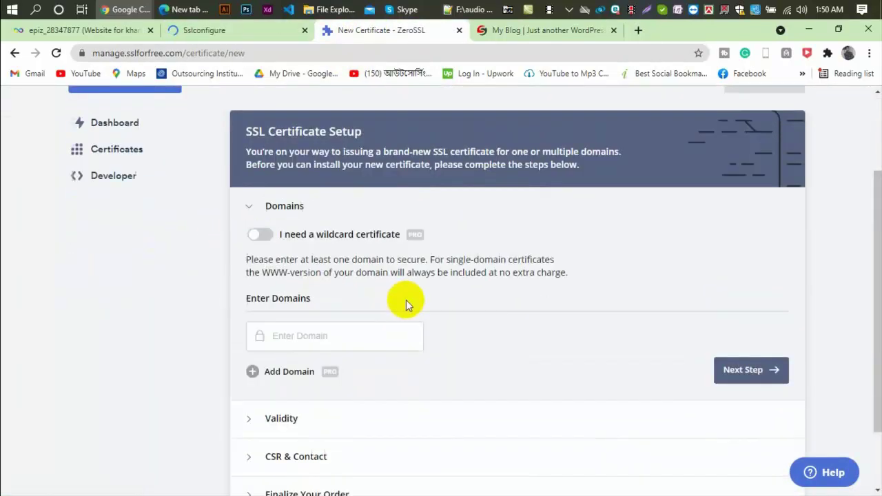
pyautogui.scroll(2, 407, 304)
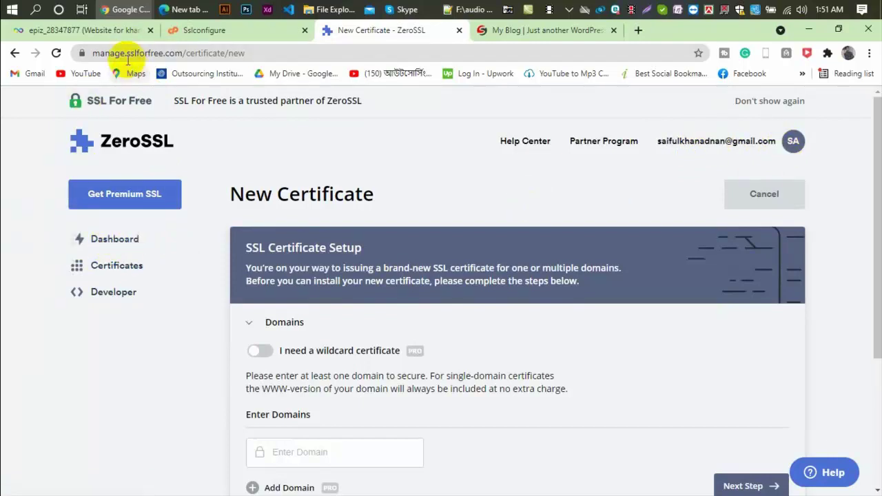
pyautogui.click(184, 54)
pyautogui.keyDown('shift'); pyautogui.click(184, 53); pyautogui.keyUp('shift')
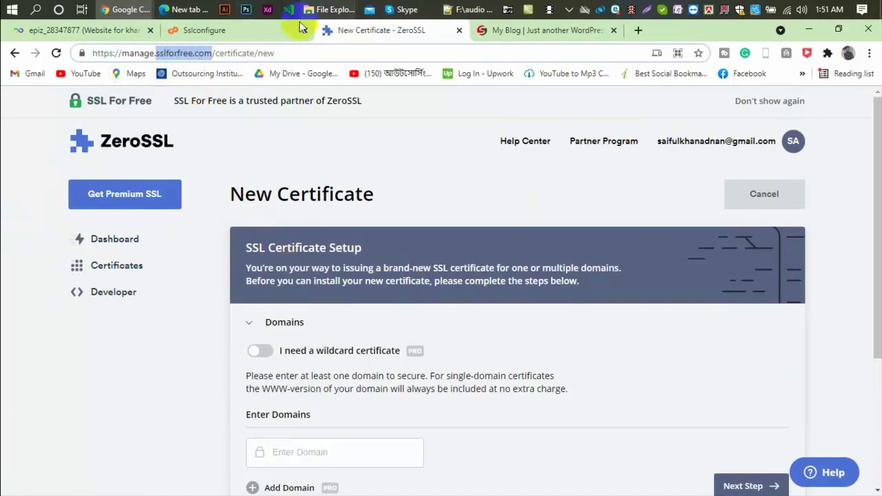
# Search Google for sslforfree in a new browser tab and open the SSL For Free website from the results
pyautogui.click(638, 30)
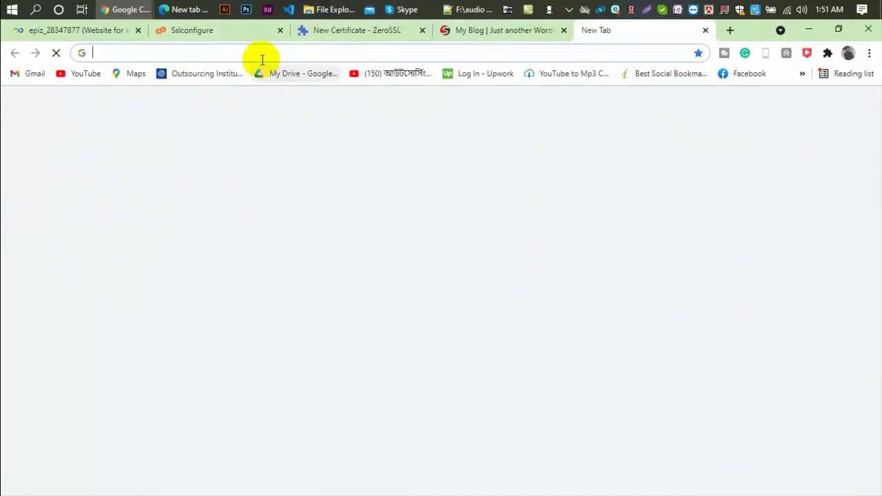
pyautogui.write('sl')
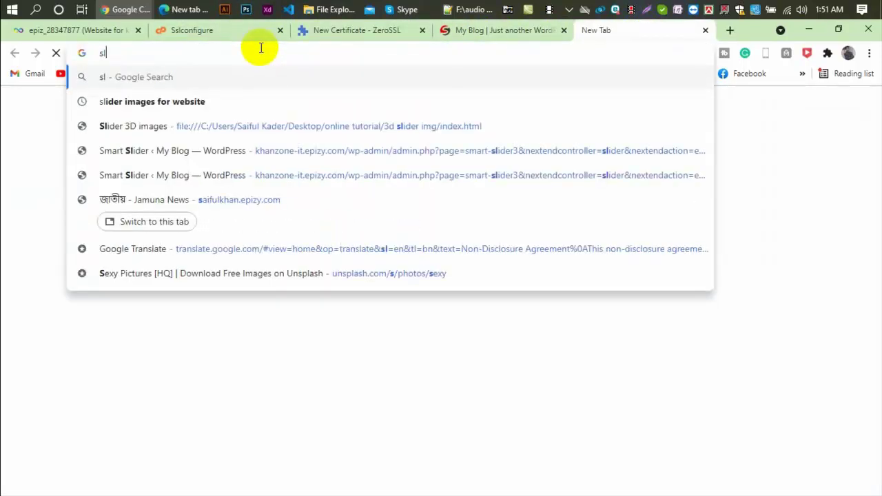
pyautogui.press('BackSpace')
pyautogui.write('s')
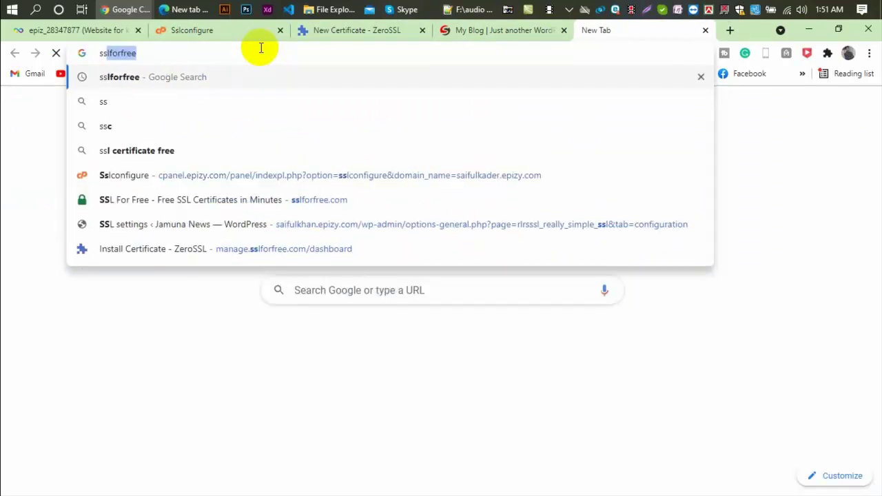
pyautogui.press('Return')
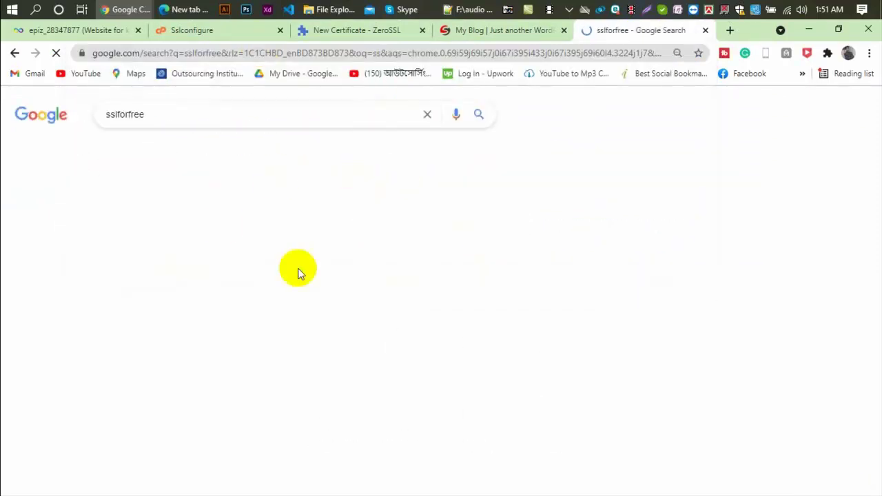
pyautogui.click(163, 217)
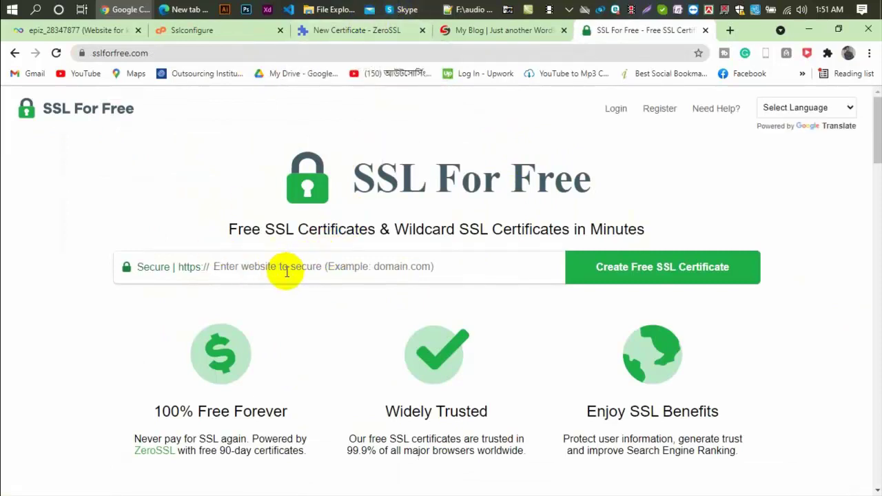
pyautogui.click(201, 31)
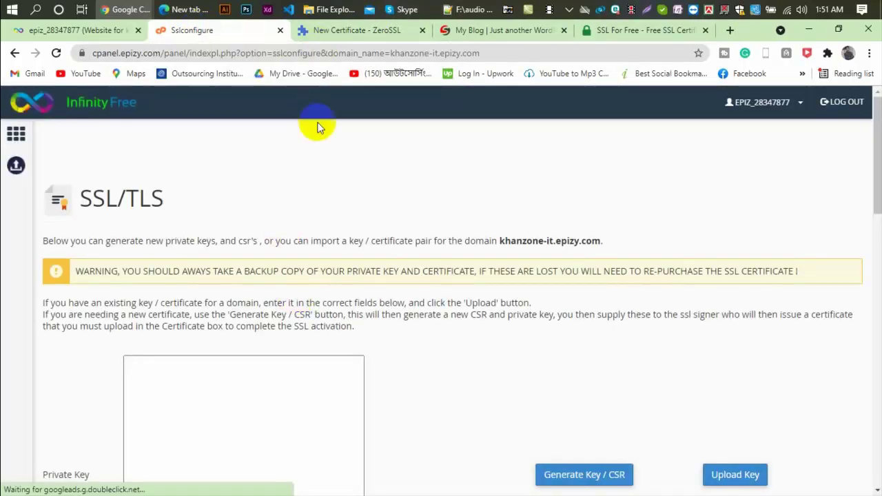
pyautogui.click(345, 31)
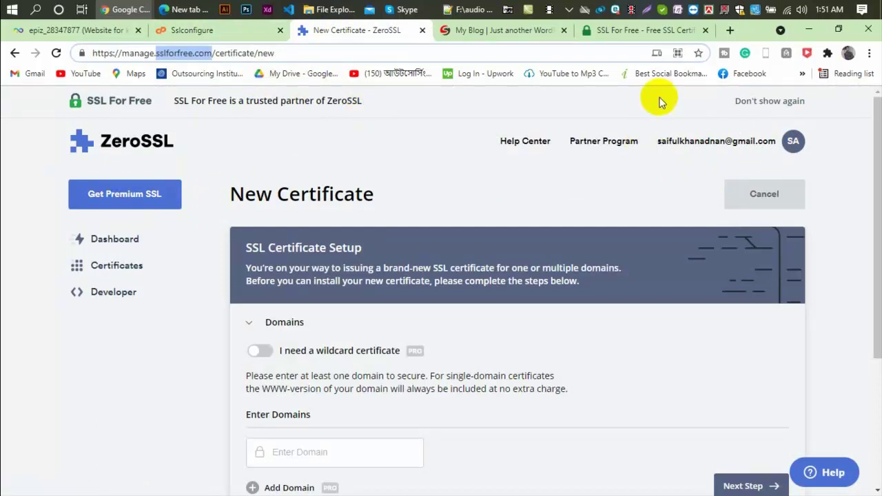
pyautogui.click(641, 30)
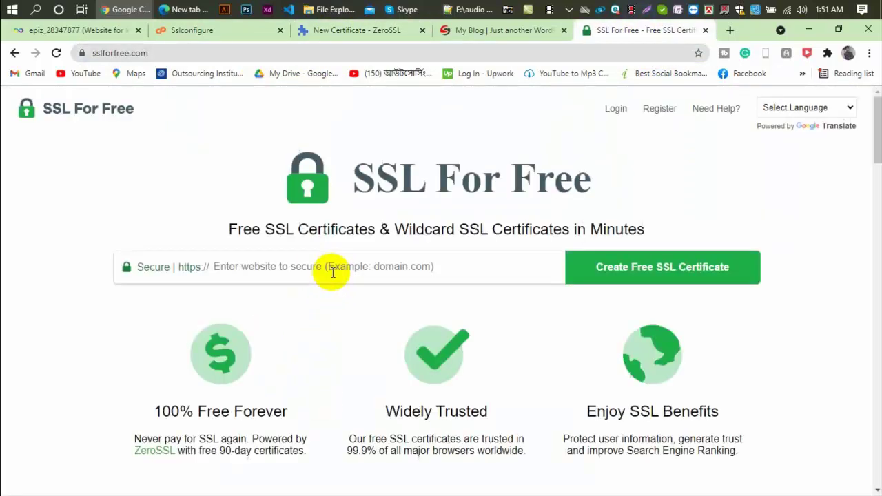
# Copy the domain khanzone-it.epizy.com from the hosting SSL configuration page and paste it as the website to secure on SSL For Free
pyautogui.click(299, 268)
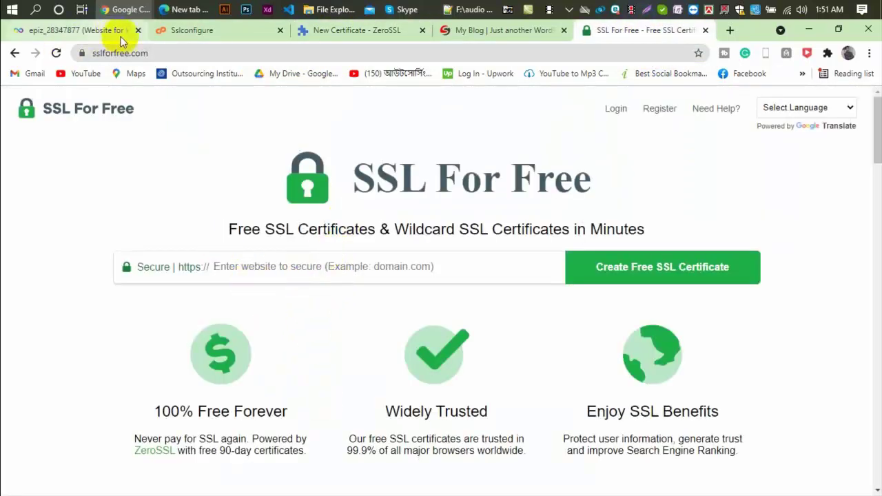
pyautogui.click(90, 30)
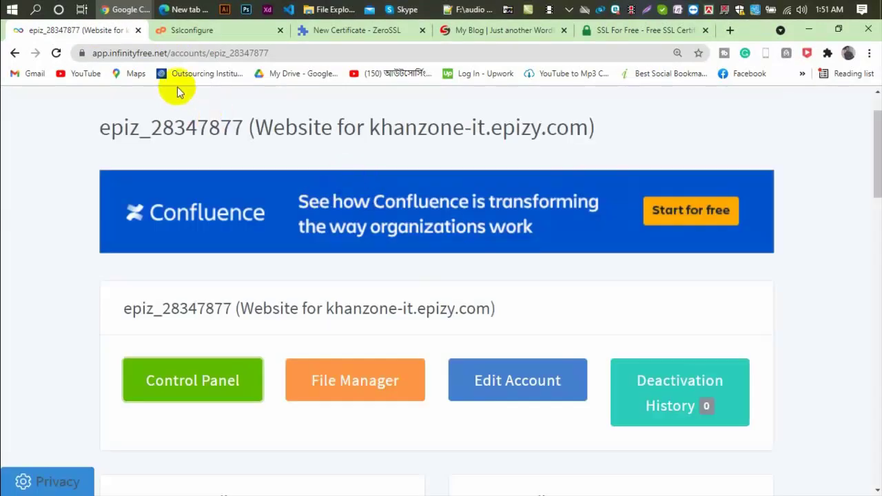
pyautogui.click(234, 32)
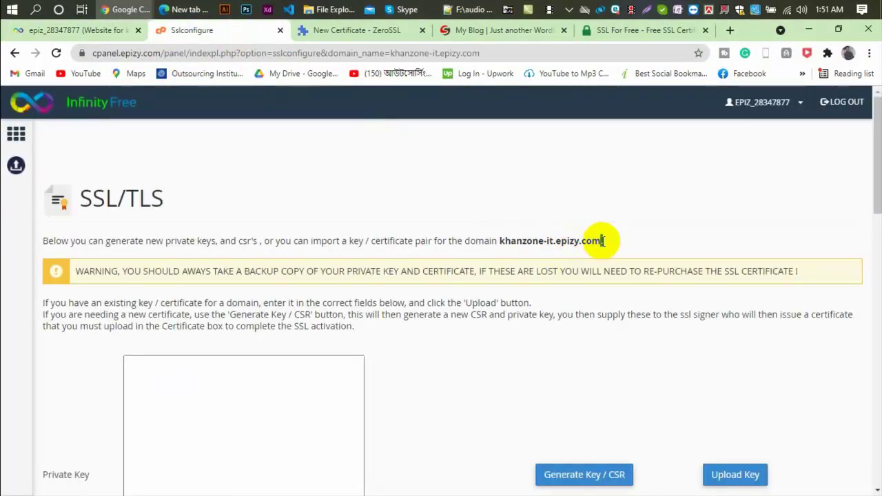
pyautogui.moveTo(601, 242); pyautogui.dragTo(494, 238)
pyautogui.hotkey('ctrl', 'c')
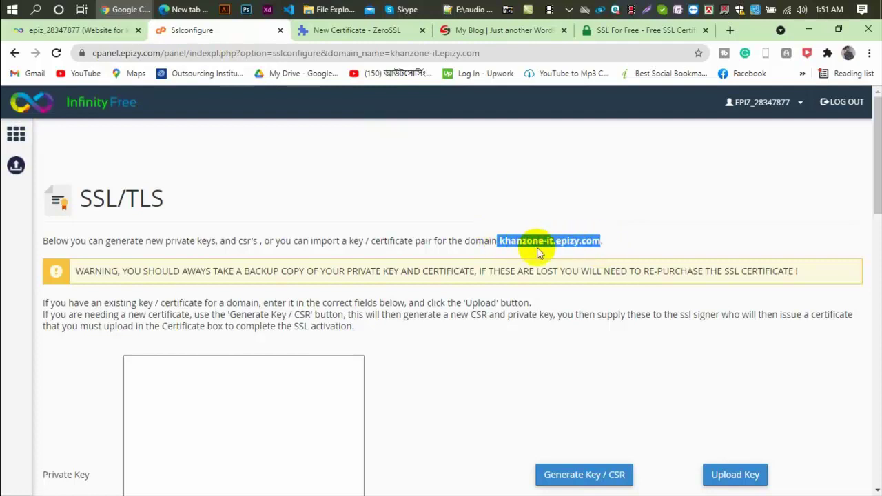
pyautogui.click(388, 29)
pyautogui.click(634, 30)
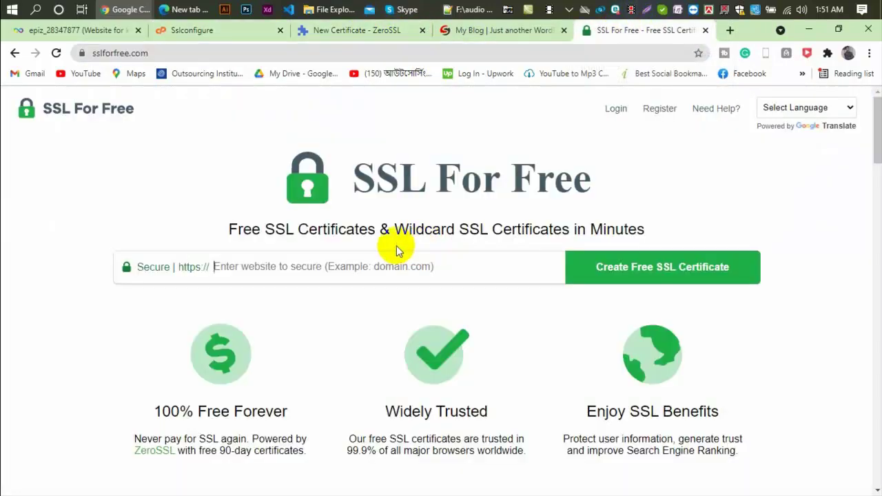
pyautogui.click(354, 269)
pyautogui.hotkey('ctrl', 'v')
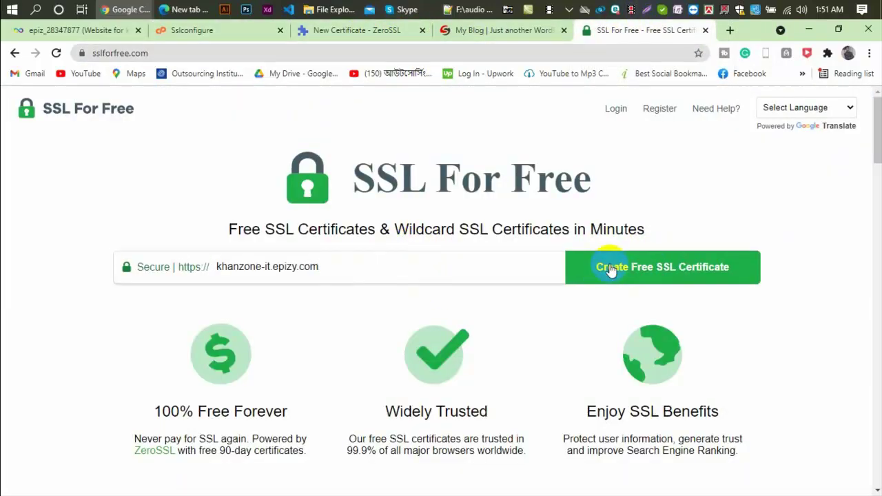
# Enter khanzone-it.epizy.com as the domain in the ZeroSSL new certificate form
pyautogui.click(366, 30)
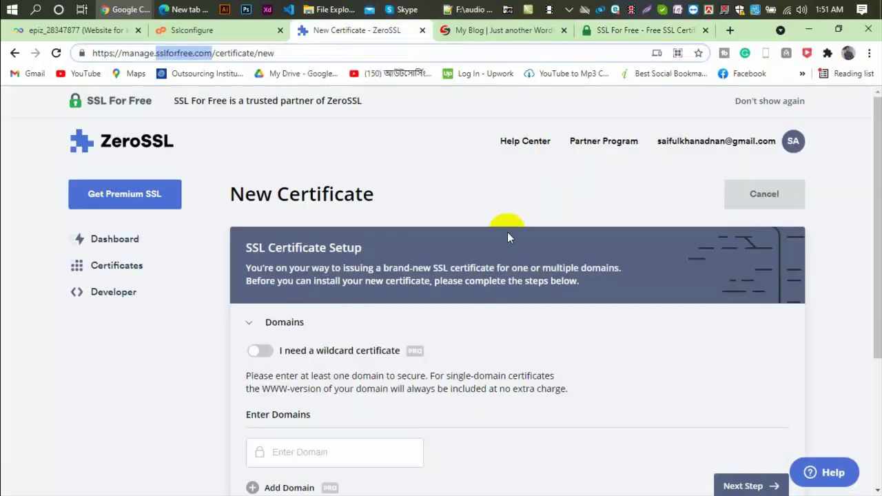
pyautogui.scroll(-3, 323, 324)
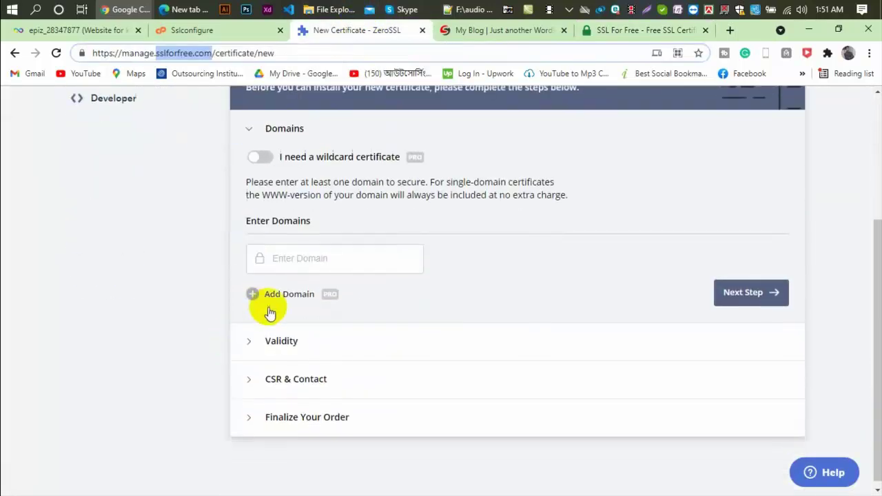
pyautogui.click(290, 251)
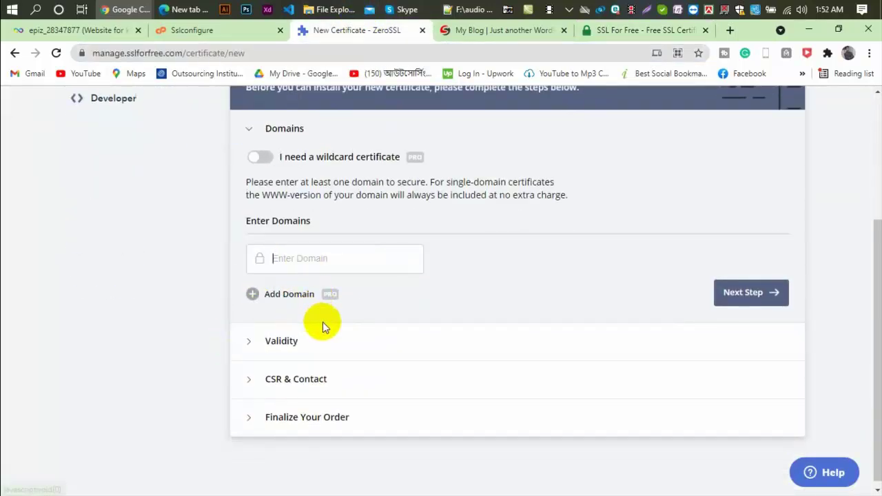
pyautogui.hotkey('ctrl', 'v')
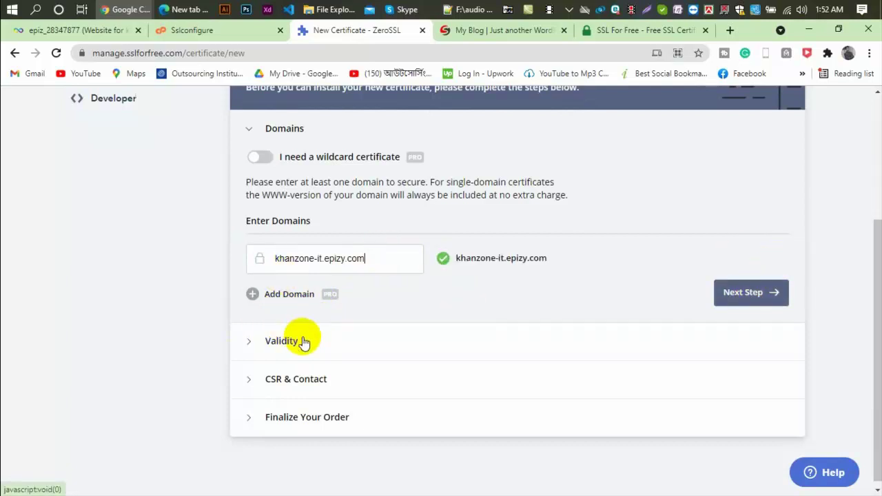
# Keep the 90-Day Certificate validity, disable Auto-Generate CSR and enable Paste Existing CSR for the new certificate
pyautogui.click(281, 340)
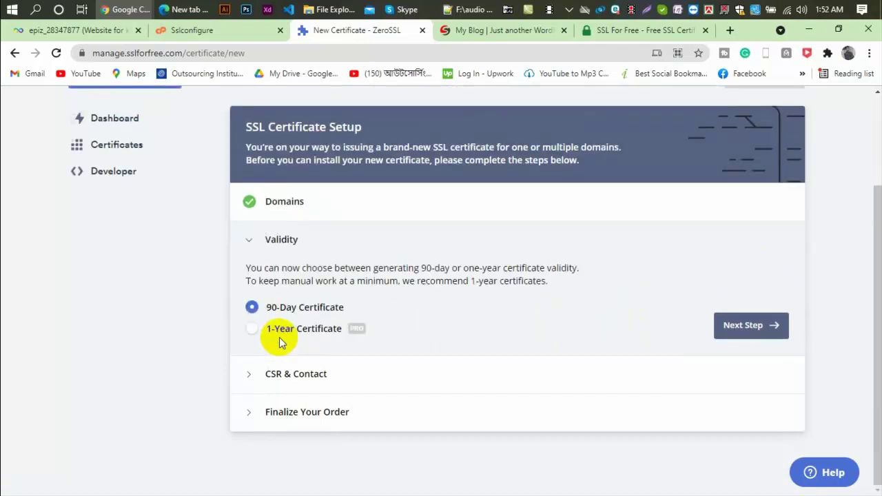
pyautogui.click(312, 379)
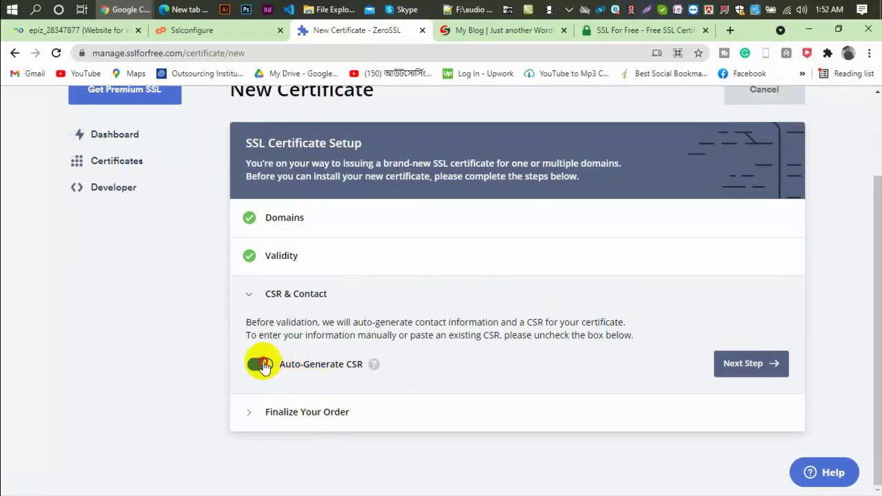
pyautogui.click(260, 363)
pyautogui.scroll(-3, 303, 331)
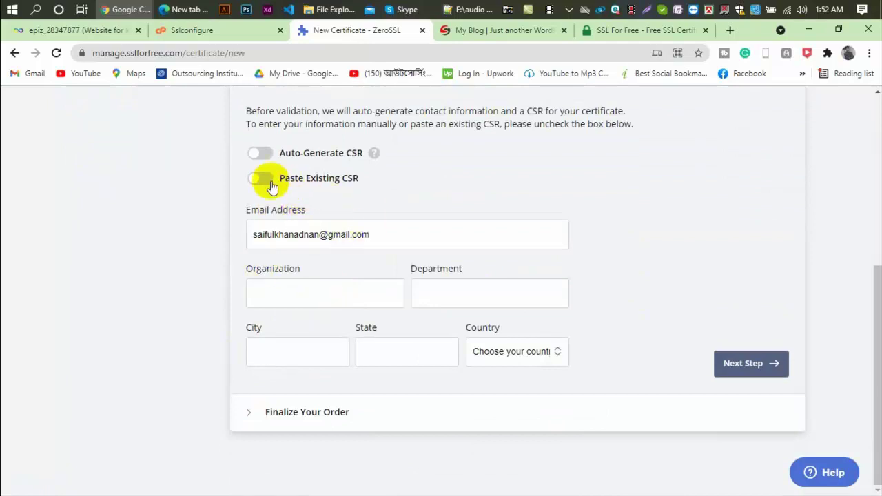
pyautogui.click(260, 179)
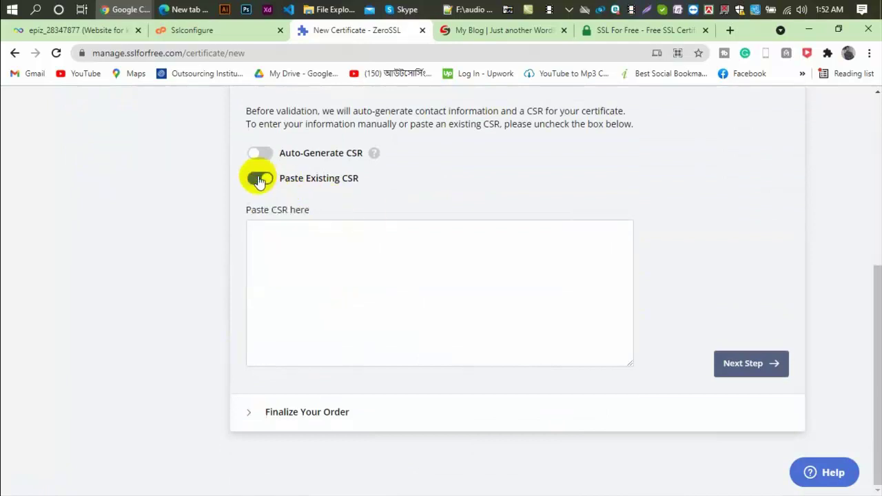
# Return to the hosting SSL configuration page and open the form for generating a new private key and CSR
pyautogui.click(195, 29)
pyautogui.scroll(-1, 414, 386)
pyautogui.scroll(-2, 411, 274)
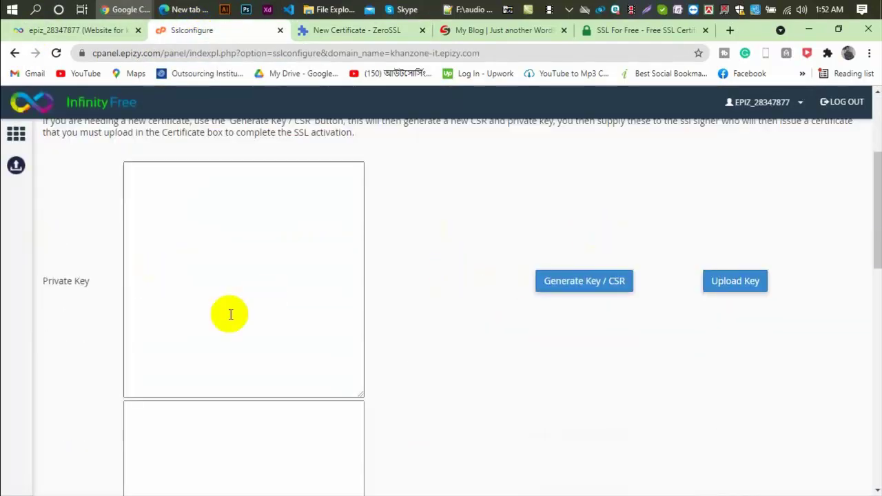
pyautogui.scroll(-3, 224, 301)
pyautogui.scroll(-5, 209, 413)
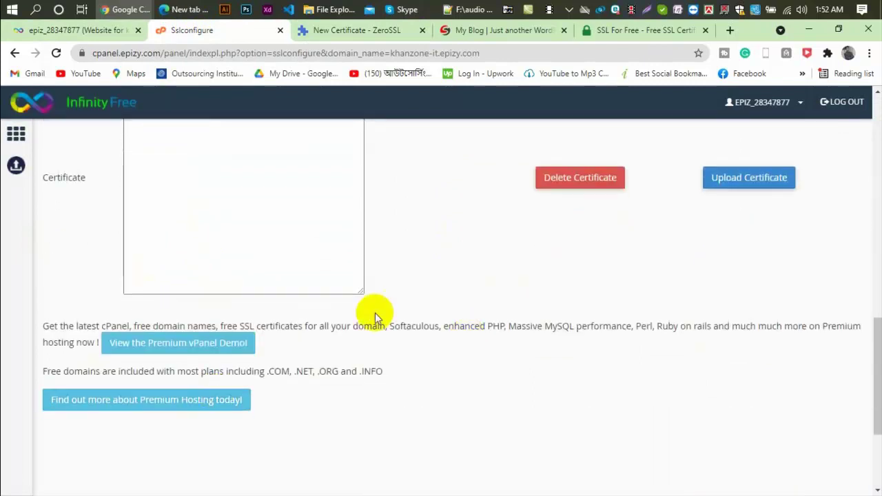
pyautogui.scroll(8, 616, 357)
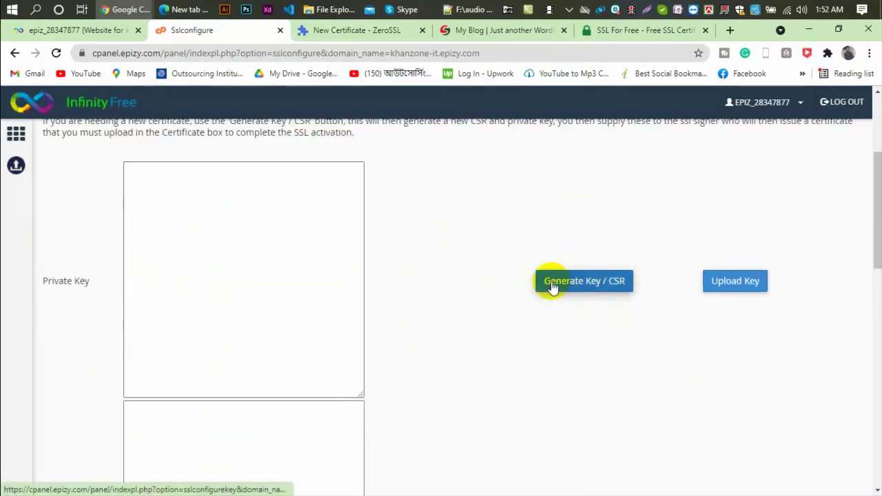
pyautogui.click(569, 283)
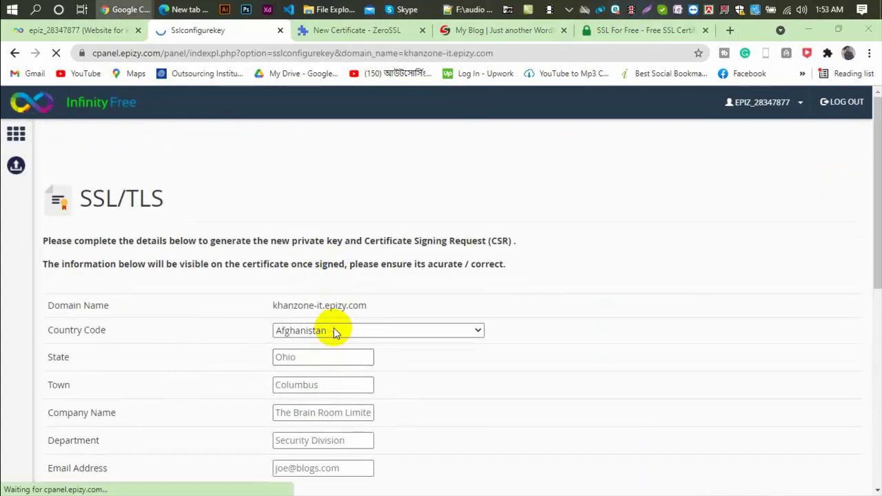
# Set the certificate request's country code to Bangladesh, the state to Bangladesh and the town to chittagong
pyautogui.click(334, 329)
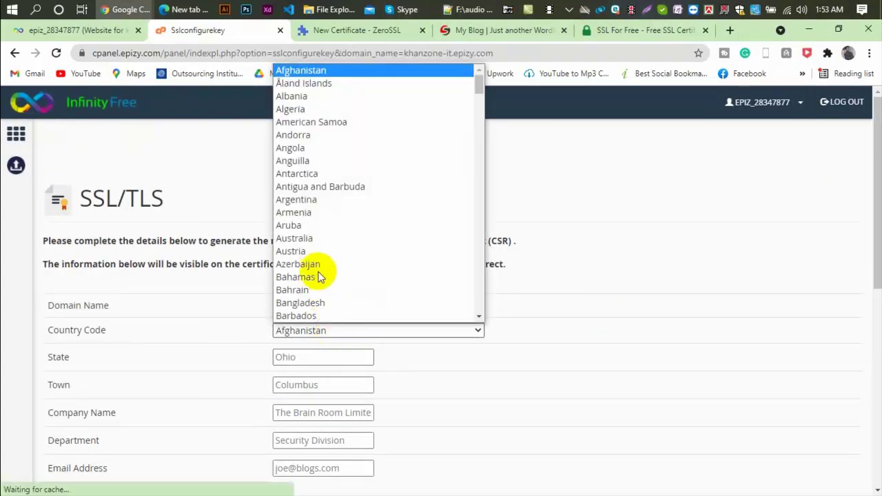
pyautogui.click(315, 303)
pyautogui.click(311, 364)
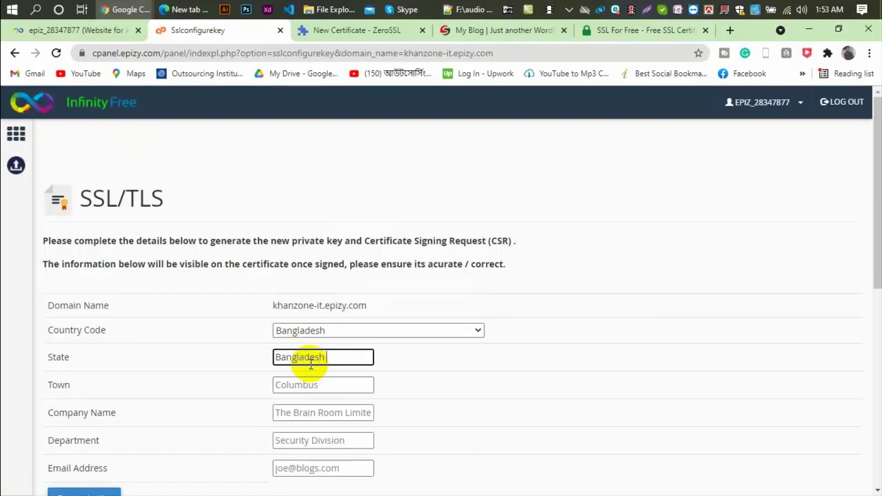
pyautogui.press('Tab')
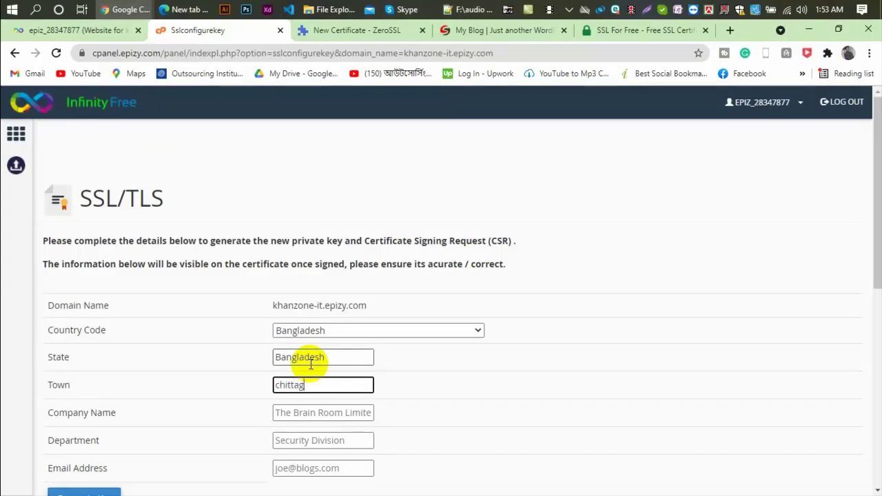
# Enter company name Freelancer Khan, department 15000 and the contact's e-mail address, and generate the key
pyautogui.press('Tab')
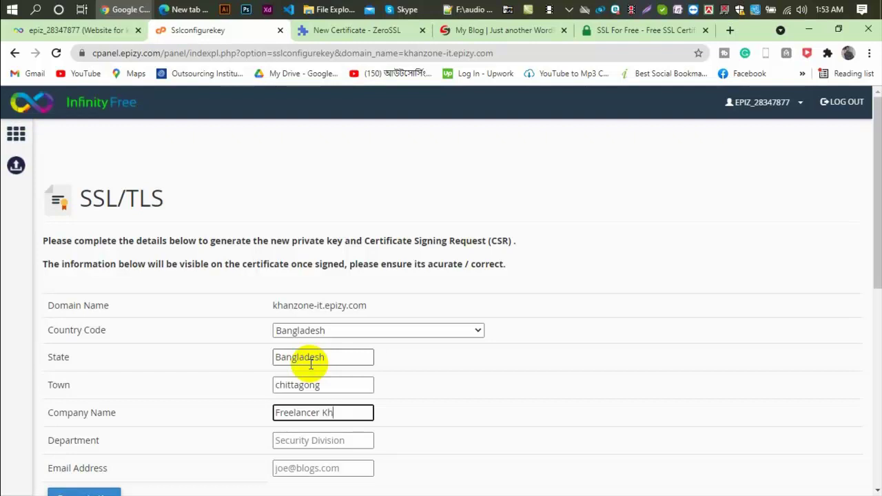
pyautogui.press('Tab')
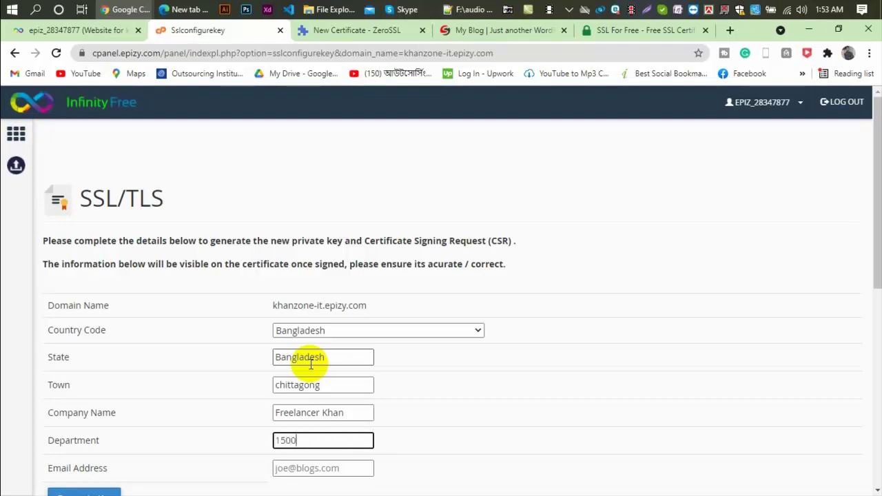
pyautogui.press('Tab')
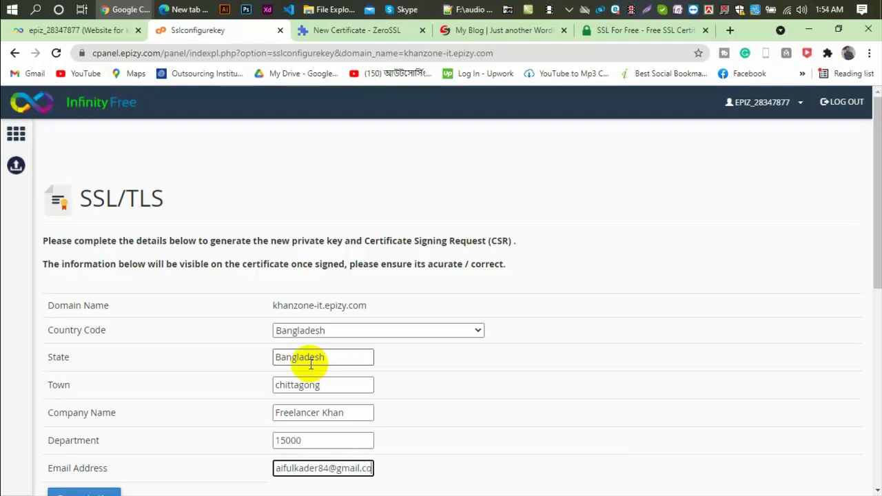
pyautogui.write('om')
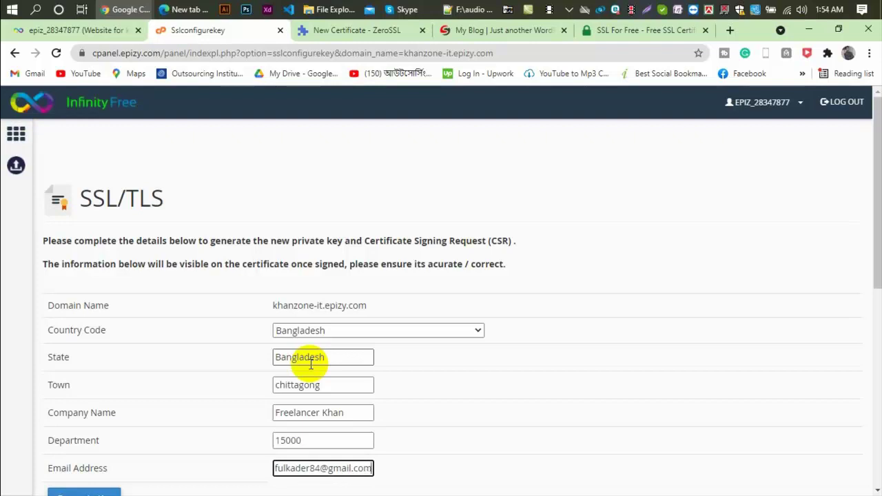
pyautogui.scroll(-2, 220, 320)
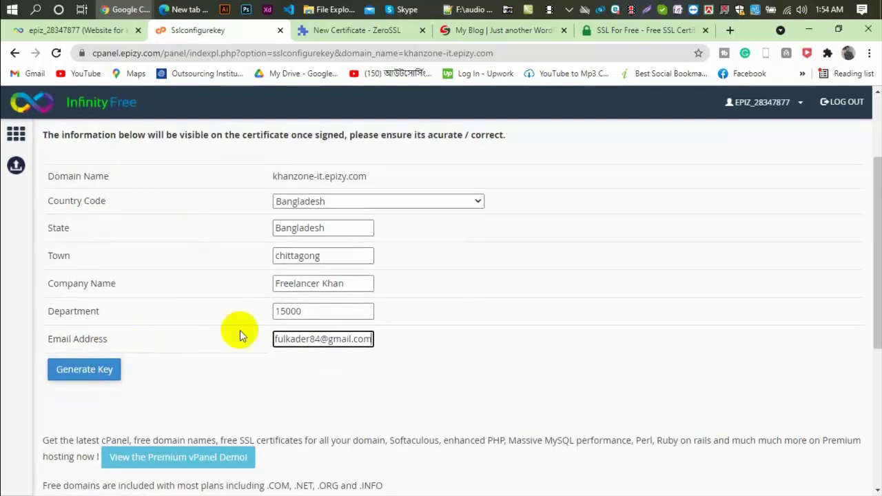
pyautogui.click(91, 372)
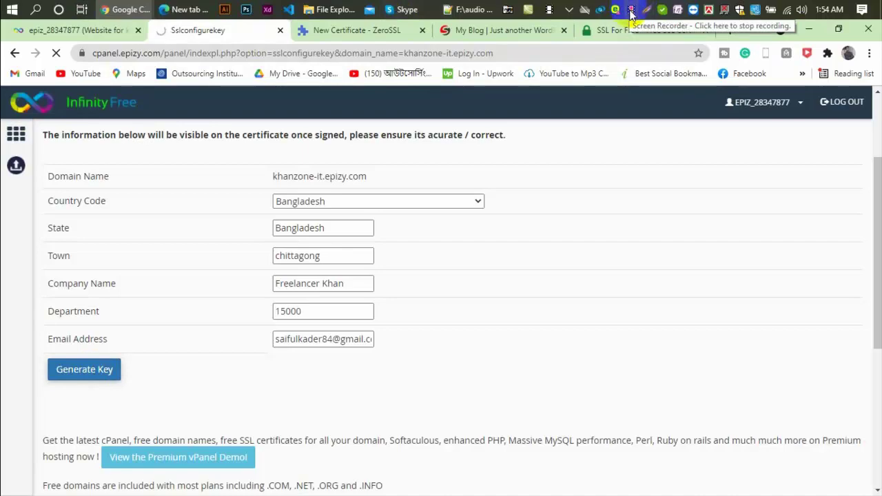
# Examine the generated private key, CSR and certificate fields, and compare the CSR field with the one requested on the ZeroSSL form
pyautogui.scroll(-1, 582, 343)
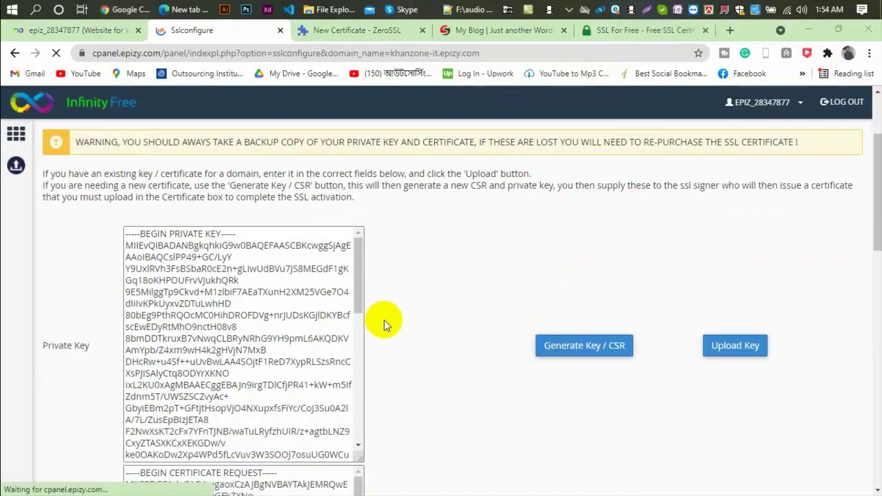
pyautogui.scroll(-3, 385, 324)
pyautogui.scroll(-1, 264, 345)
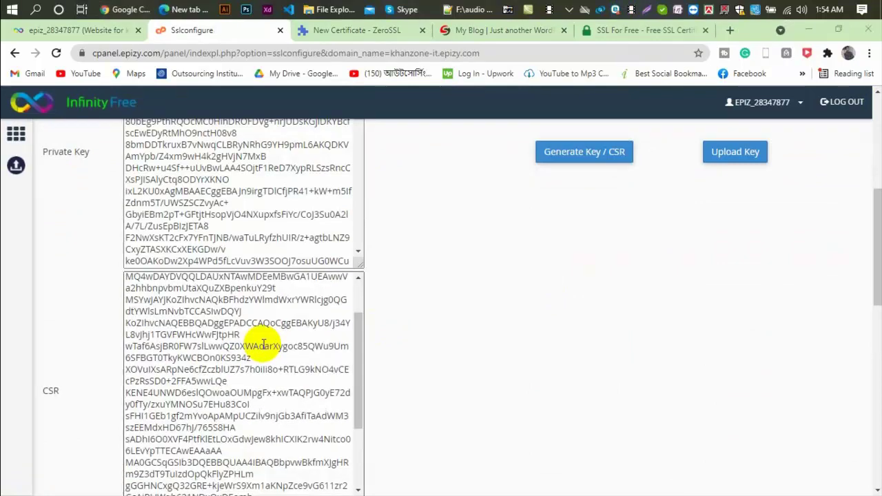
pyautogui.scroll(-2, 264, 344)
pyautogui.scroll(1, 473, 430)
pyautogui.scroll(-5, 453, 173)
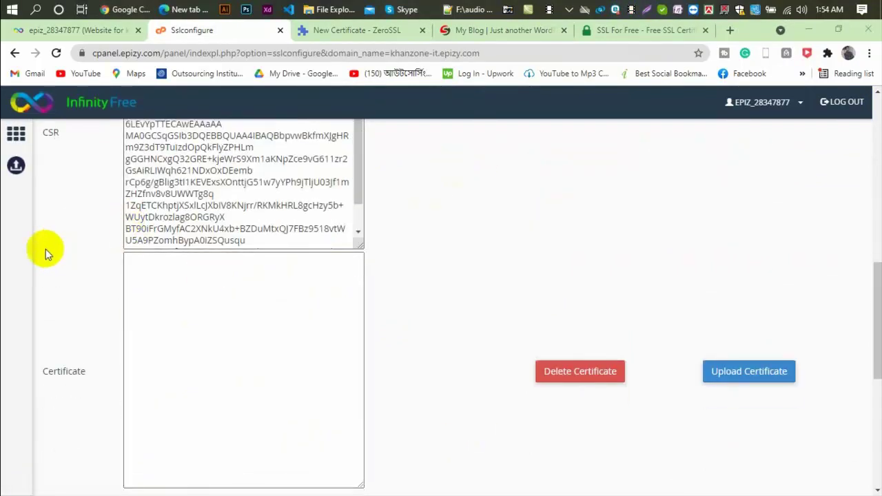
pyautogui.scroll(1, 45, 249)
pyautogui.moveTo(64, 197); pyautogui.dragTo(39, 197)
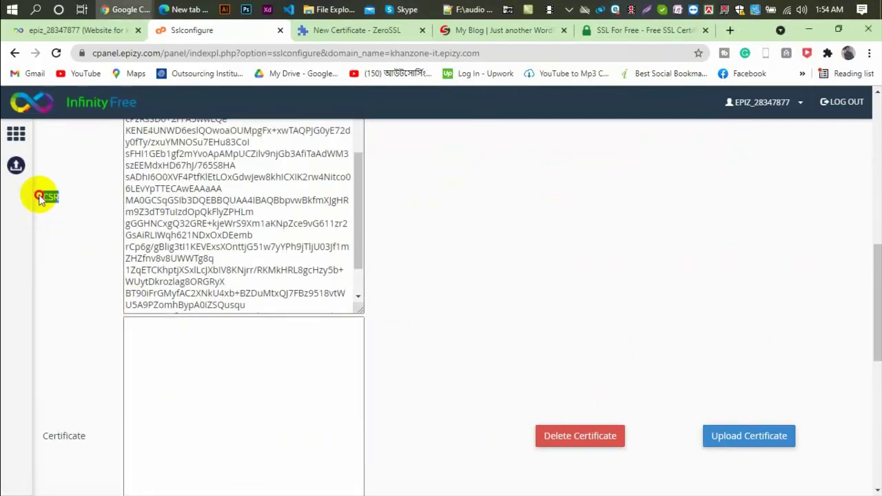
pyautogui.click(365, 31)
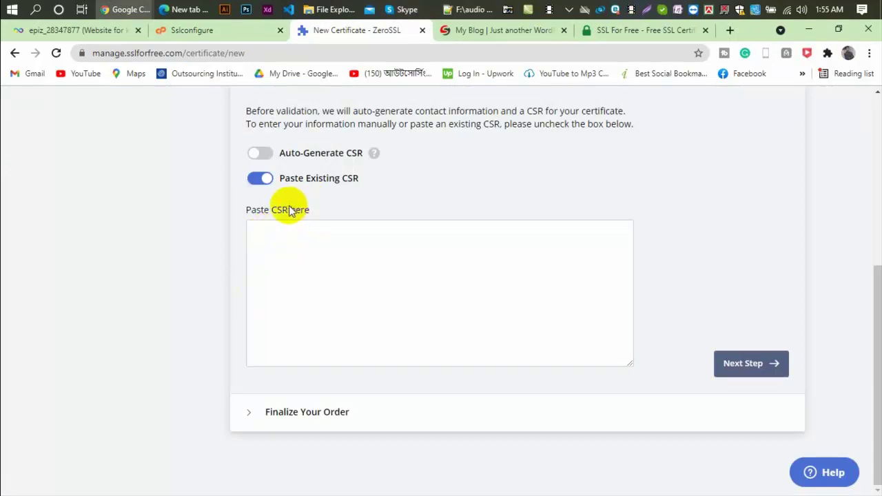
pyautogui.moveTo(289, 210); pyautogui.dragTo(271, 210)
pyautogui.click(213, 30)
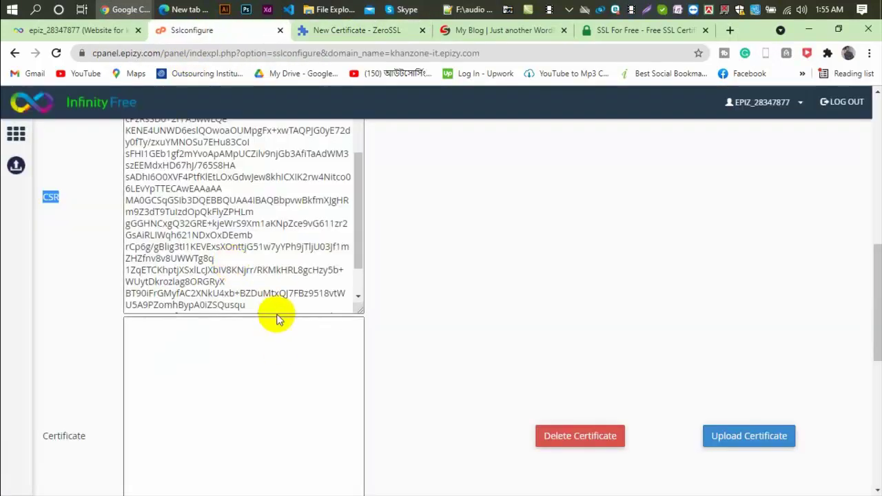
# Copy the entire certificate signing request from the CSR field on the hosting page
pyautogui.click(277, 303)
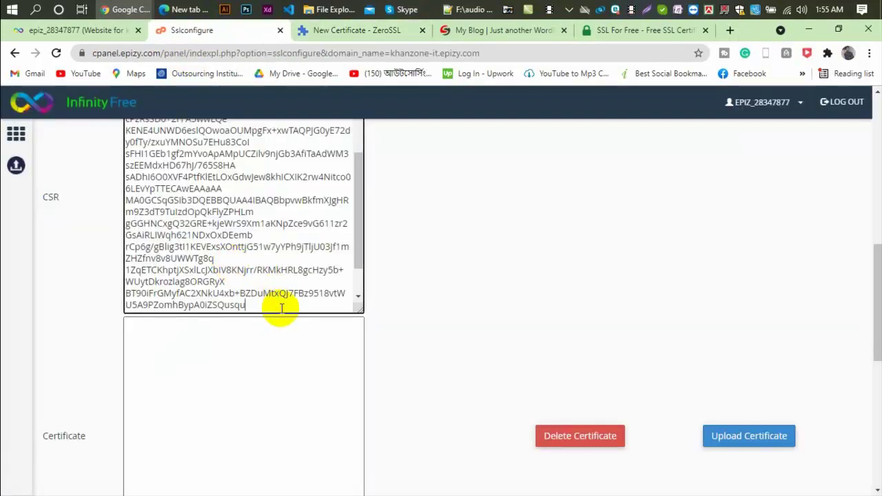
pyautogui.hotkey('ctrl', 'a')
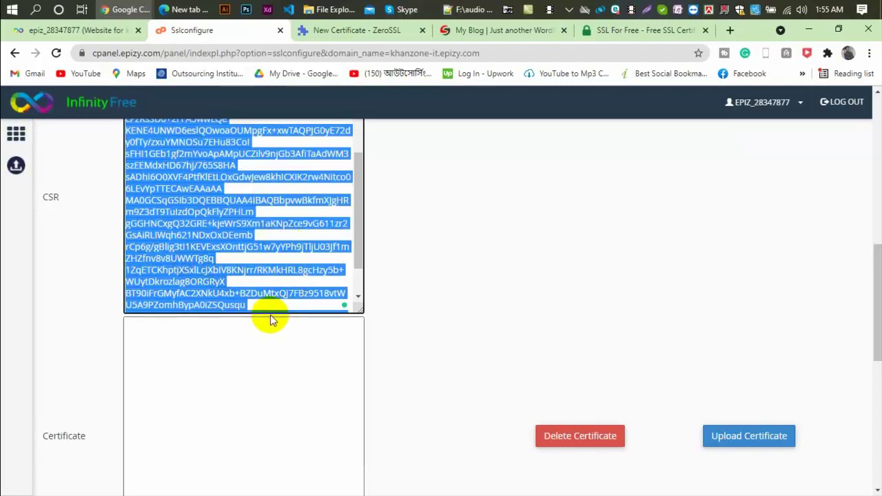
pyautogui.scroll(2, 232, 253)
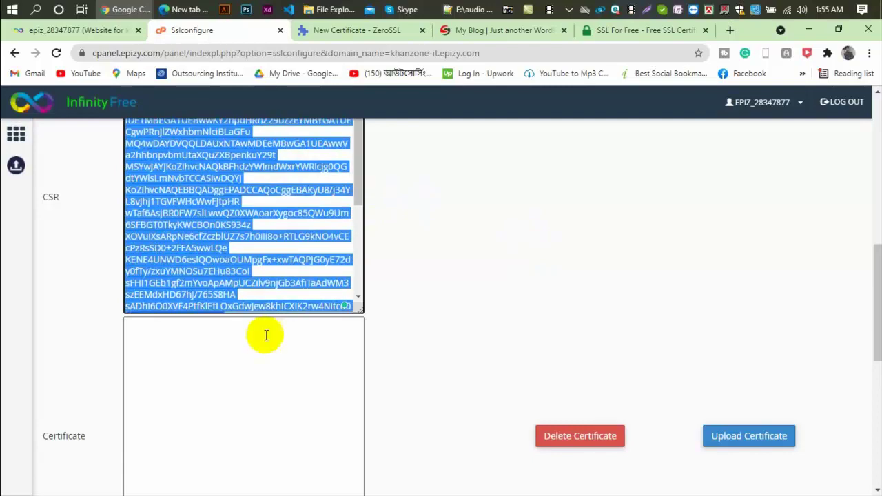
pyautogui.click(267, 275)
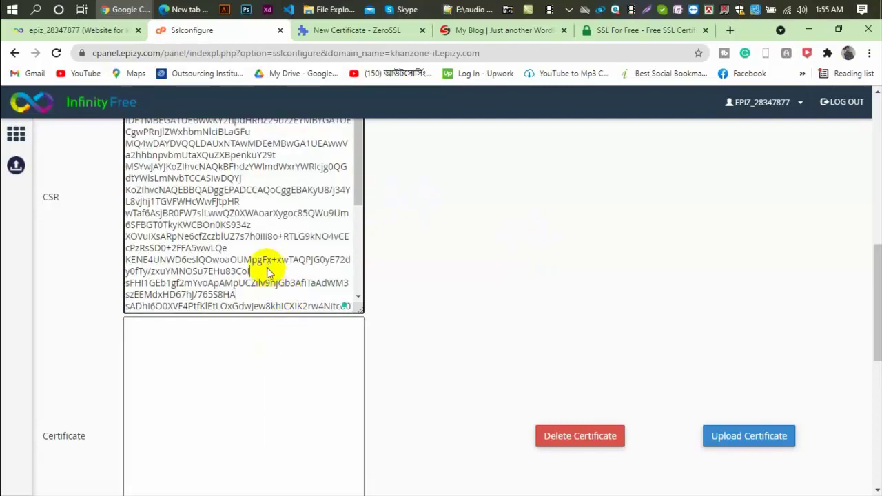
pyautogui.rightClick(267, 273)
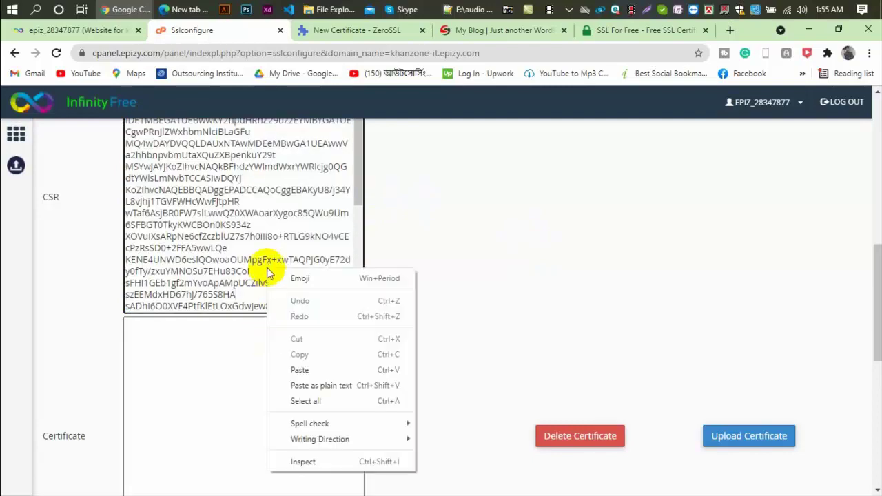
pyautogui.click(320, 403)
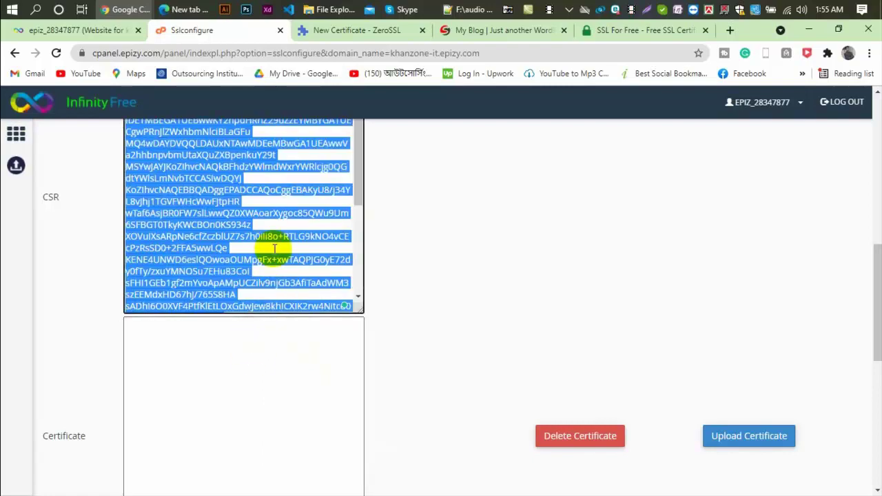
pyautogui.rightClick(243, 201)
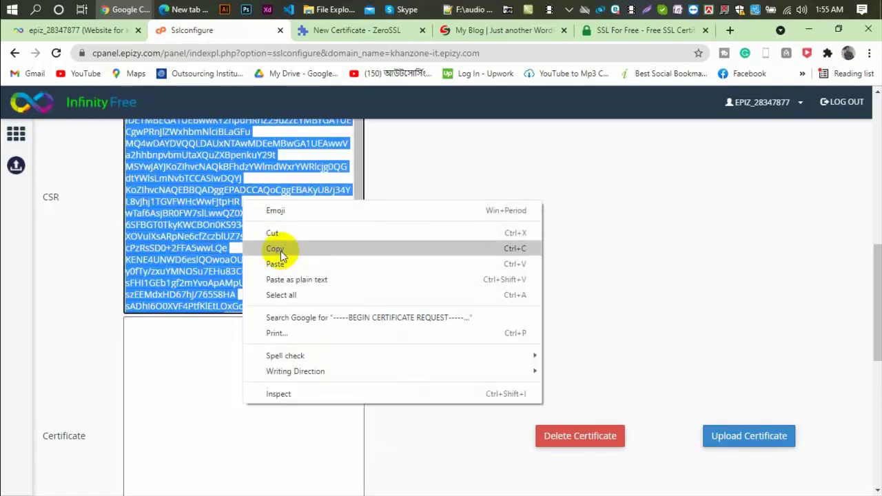
pyautogui.click(280, 250)
pyautogui.scroll(8, 362, 284)
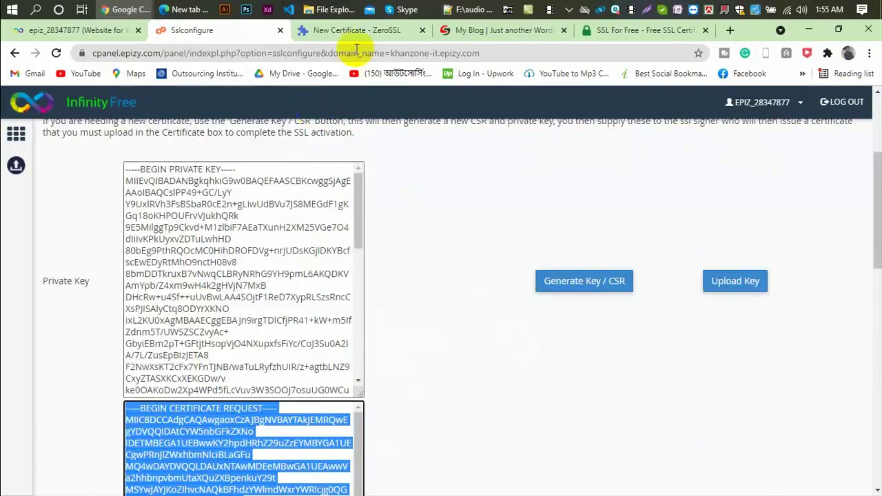
# Paste the copied CSR into the ZeroSSL new certificate form and continue to finalizing the order
pyautogui.click(338, 30)
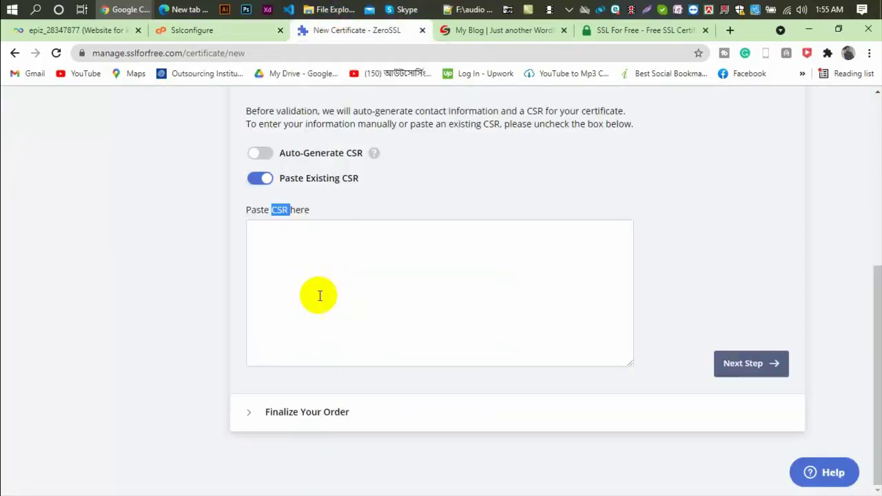
pyautogui.rightClick(277, 237)
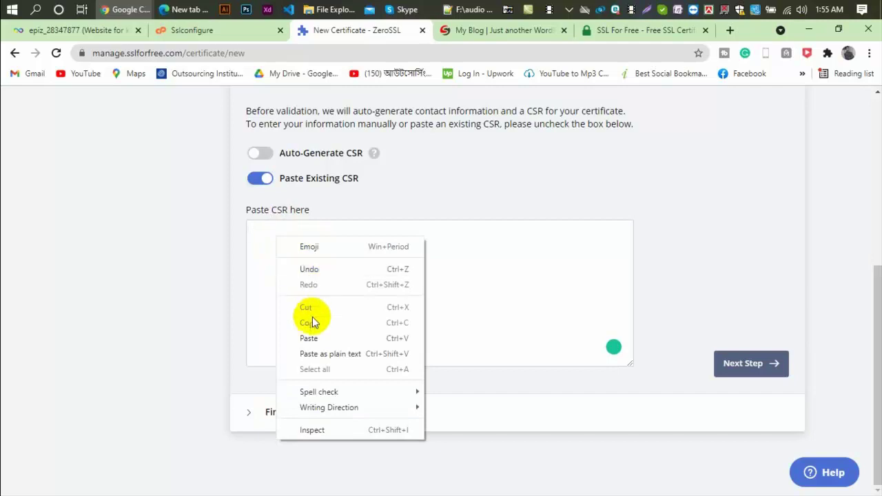
pyautogui.click(309, 339)
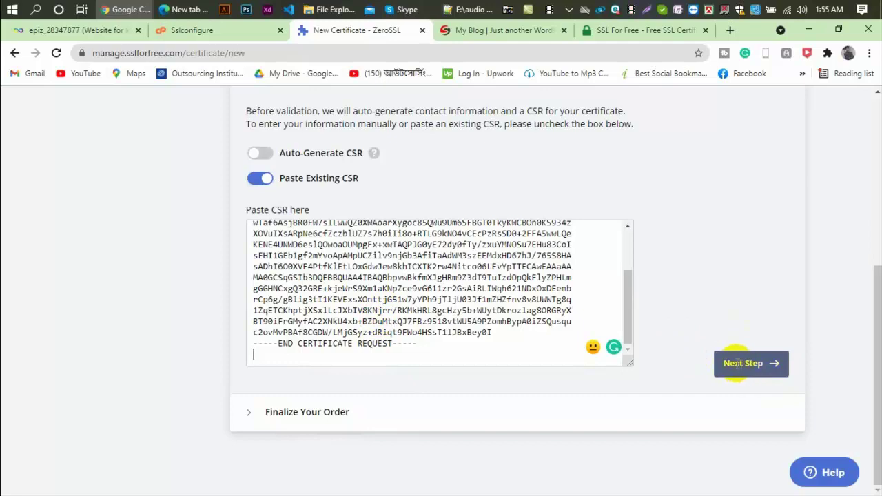
pyautogui.scroll(1, 679, 305)
pyautogui.click(750, 428)
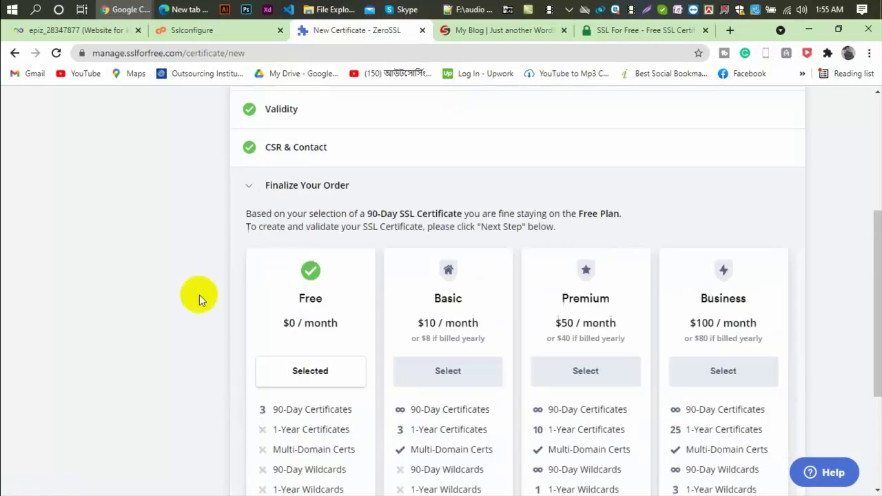
# Review the pricing plans, keep the Free plan selected and continue to create the certificate
pyautogui.scroll(-2, 441, 249)
pyautogui.scroll(3, 356, 259)
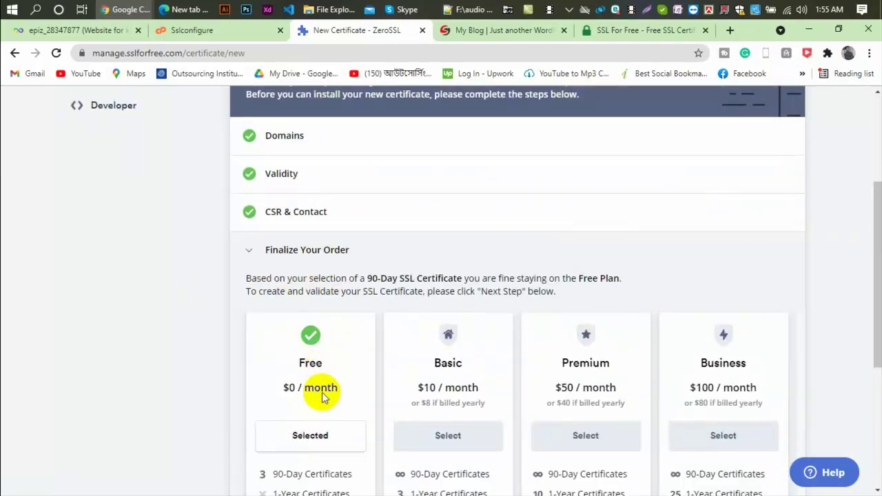
pyautogui.scroll(-3, 319, 383)
pyautogui.click(753, 463)
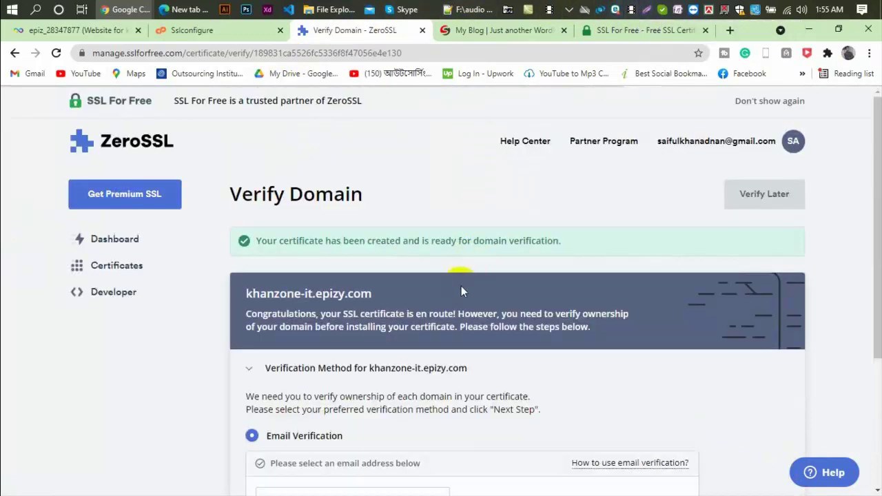
# Choose DNS (CNAME) as the verification method for khanzone-it.epizy.com and display its CNAME record details
pyautogui.scroll(-3, 461, 287)
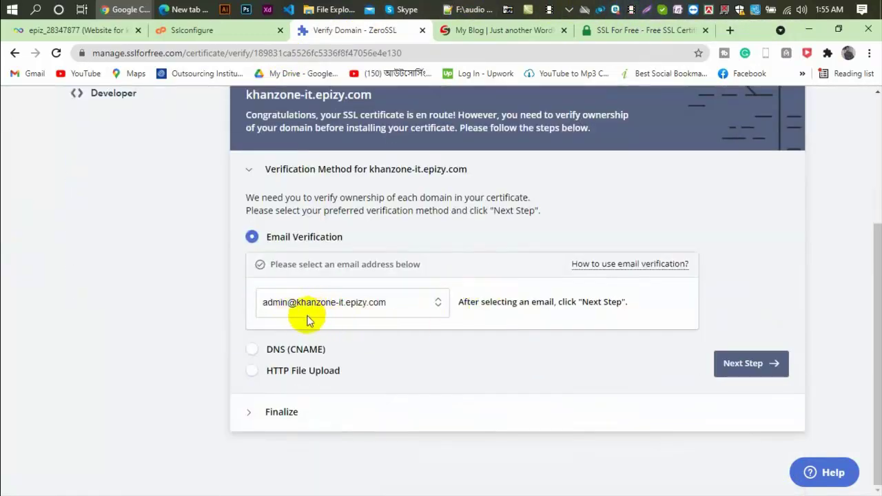
pyautogui.click(250, 350)
pyautogui.scroll(-1, 293, 346)
pyautogui.scroll(-3, 293, 344)
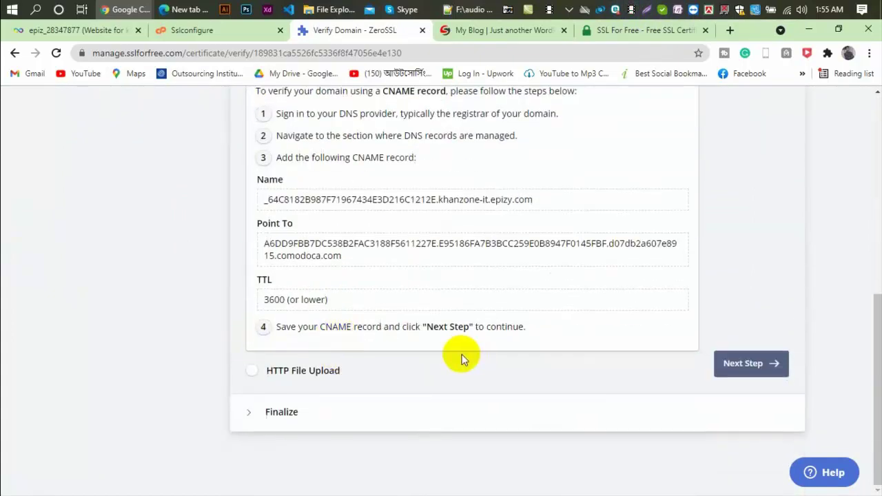
# Return from the hosting account's SSL/TLS page to the InfinityFree control panel home
pyautogui.scroll(1, 362, 299)
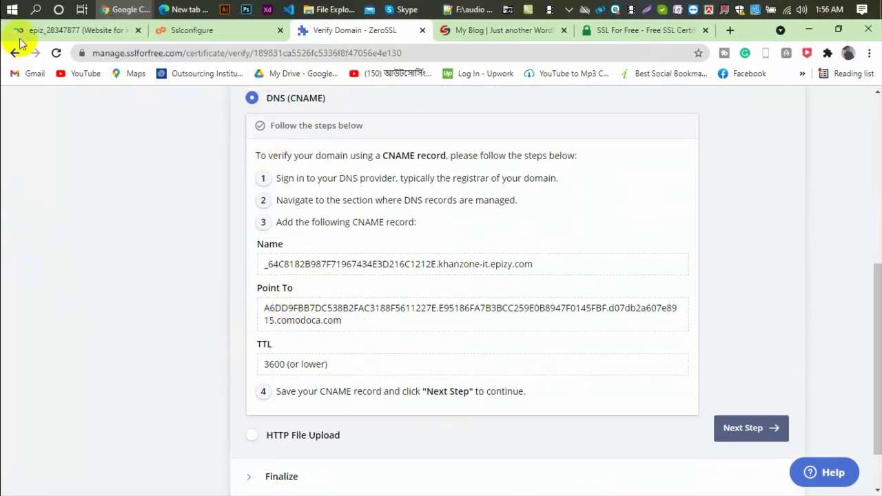
pyautogui.click(183, 36)
pyautogui.scroll(-3, 354, 282)
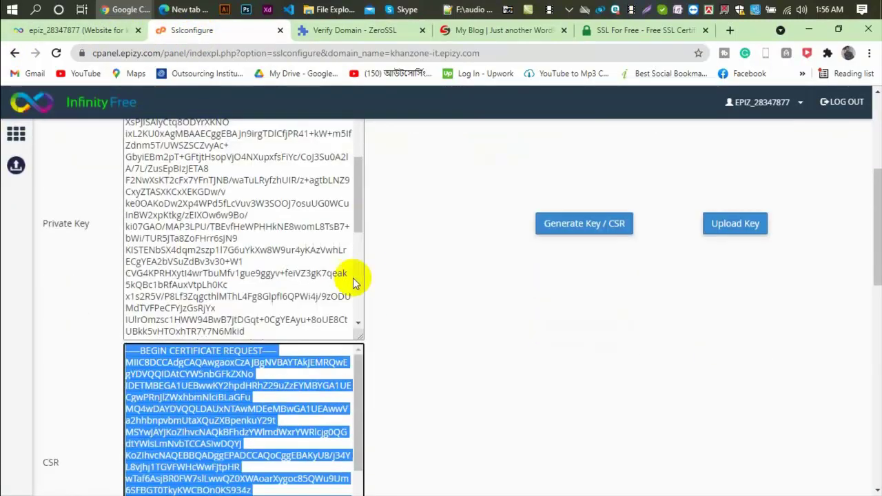
pyautogui.scroll(5, 125, 337)
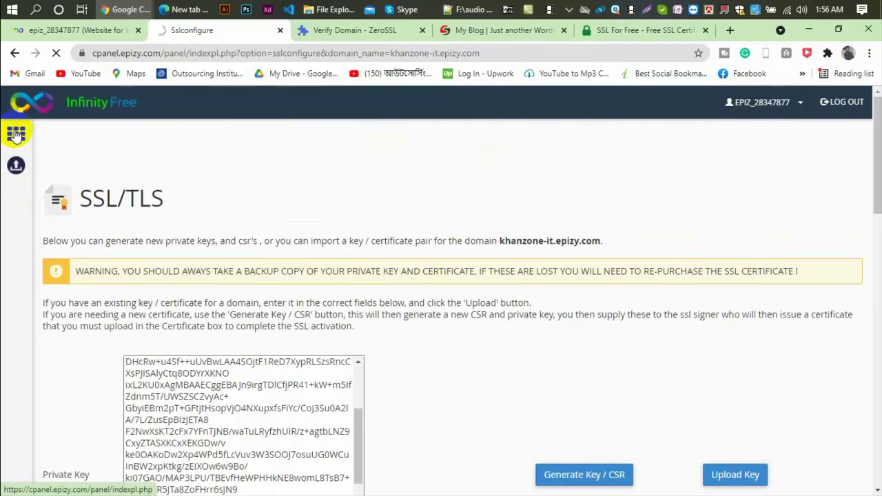
pyautogui.scroll(-3, 269, 219)
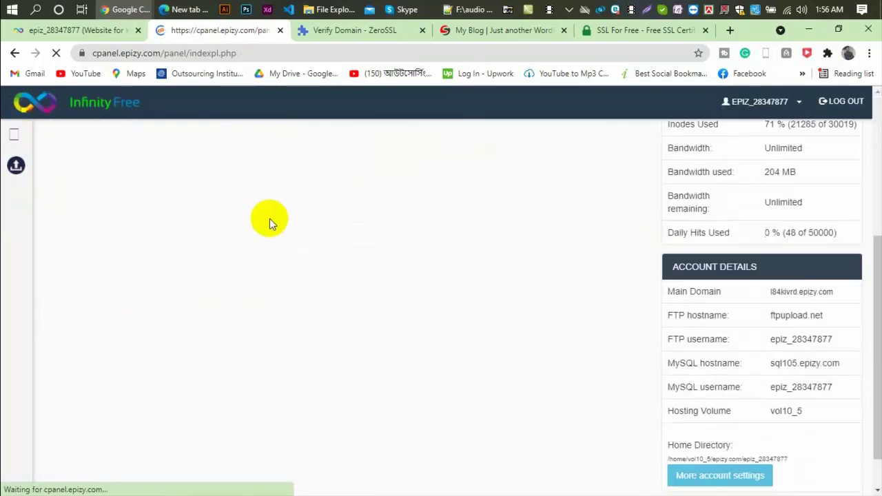
# Open the CNAME Records page from the control panel's Advanced section, rechecking the ZeroSSL DNS (CNAME) instructions
pyautogui.scroll(-10, 270, 218)
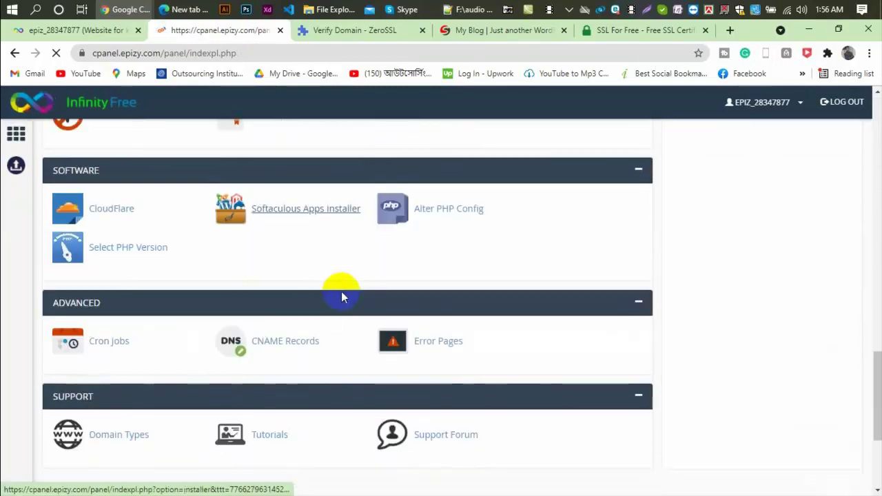
pyautogui.scroll(-3, 341, 296)
pyautogui.click(261, 176)
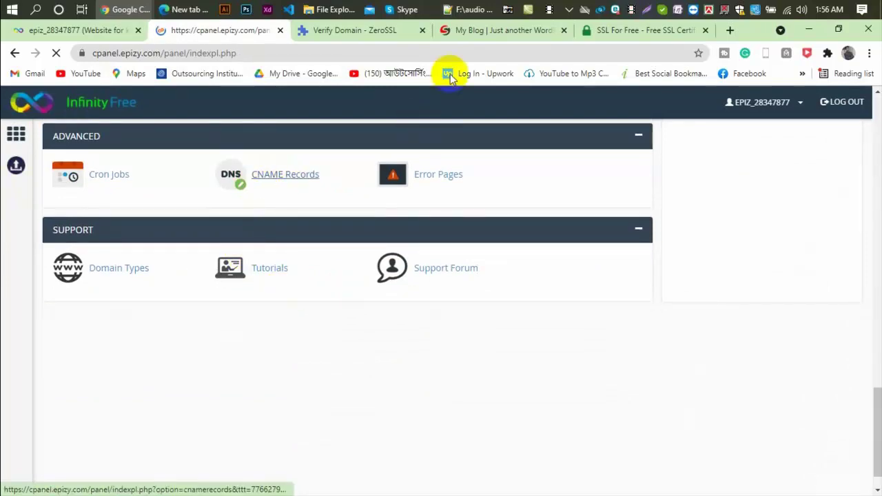
pyautogui.click(361, 30)
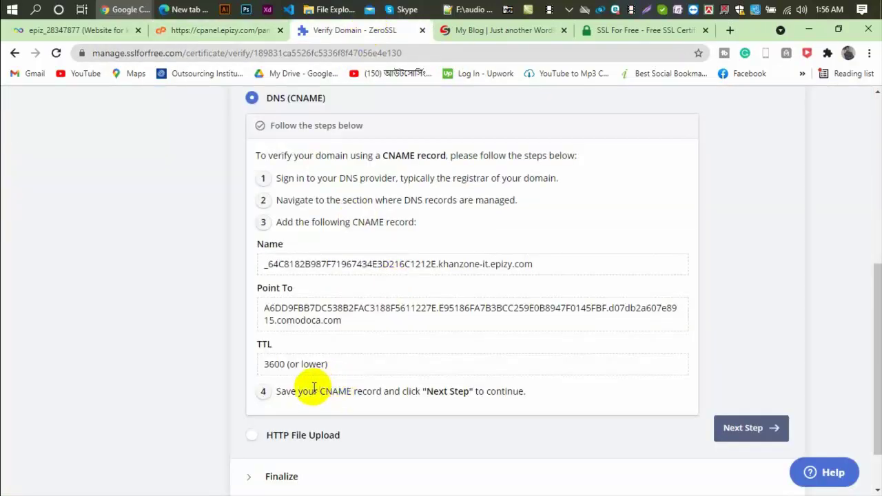
pyautogui.scroll(-1, 313, 388)
pyautogui.scroll(4, 314, 354)
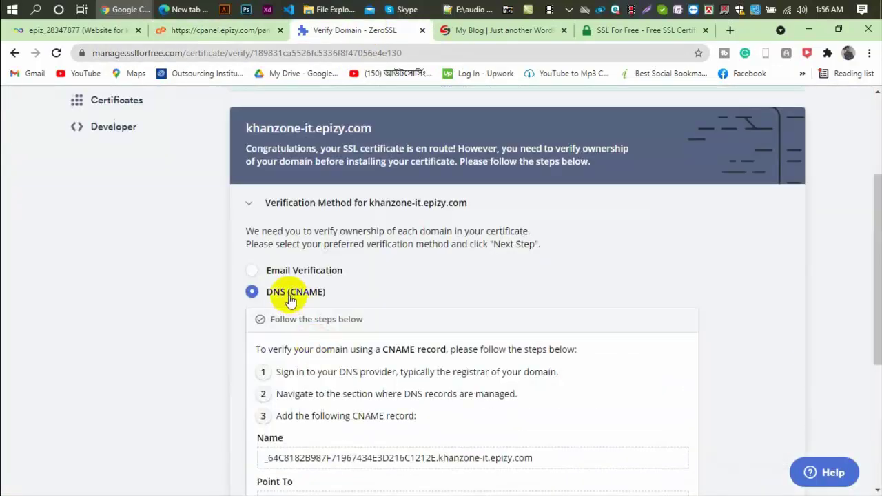
pyautogui.click(218, 30)
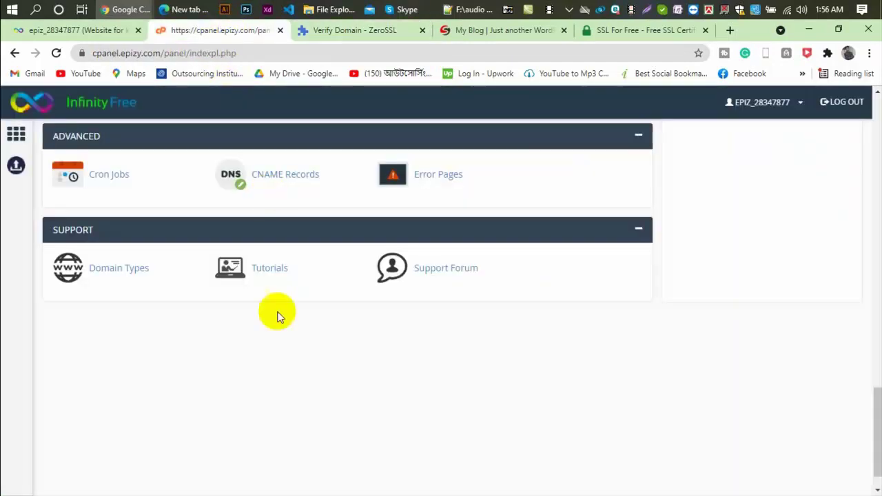
pyautogui.click(284, 173)
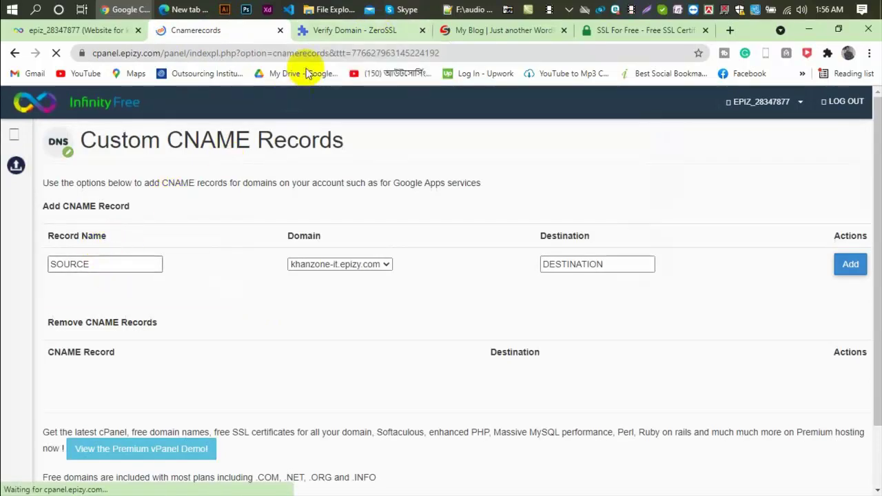
# Copy only the part of the ZeroSSL CNAME Name value that precedes .khanzone-it.epizy.com
pyautogui.click(320, 30)
pyautogui.scroll(-3, 367, 317)
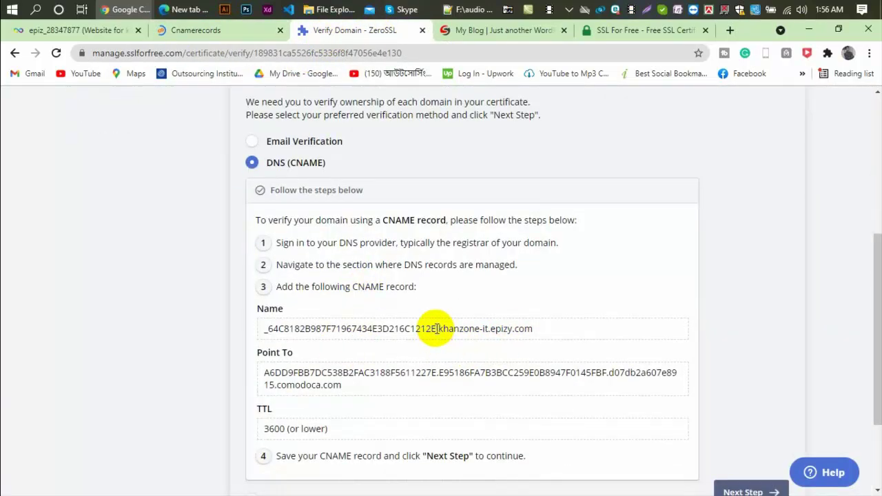
pyautogui.moveTo(436, 329); pyautogui.dragTo(261, 329)
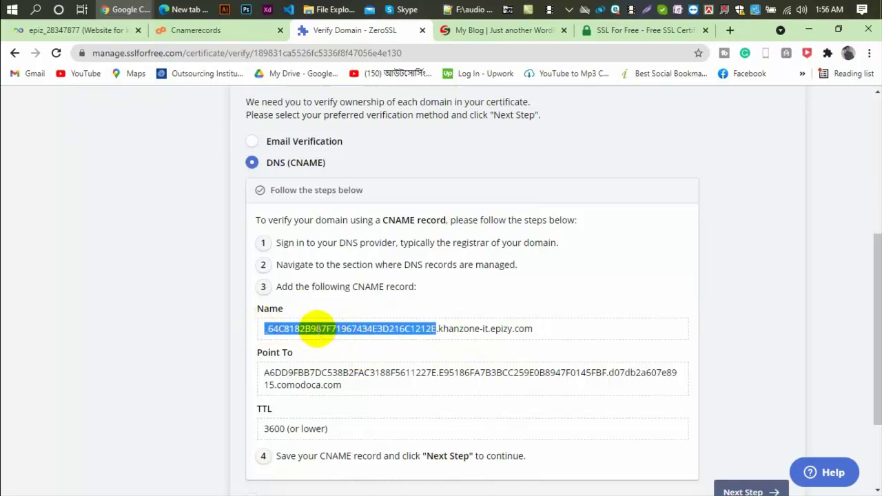
pyautogui.rightClick(318, 328)
pyautogui.click(351, 337)
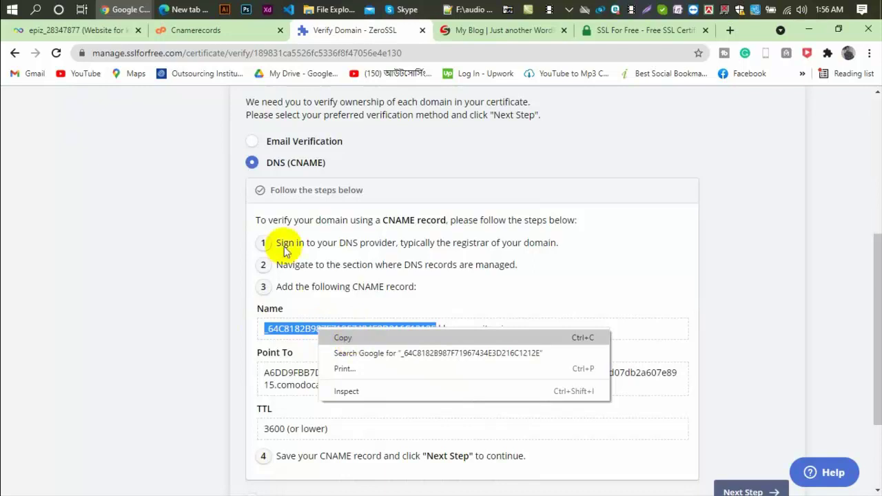
# Paste the copied name as the Record Name of a new custom CNAME record on the hosting page
pyautogui.click(200, 30)
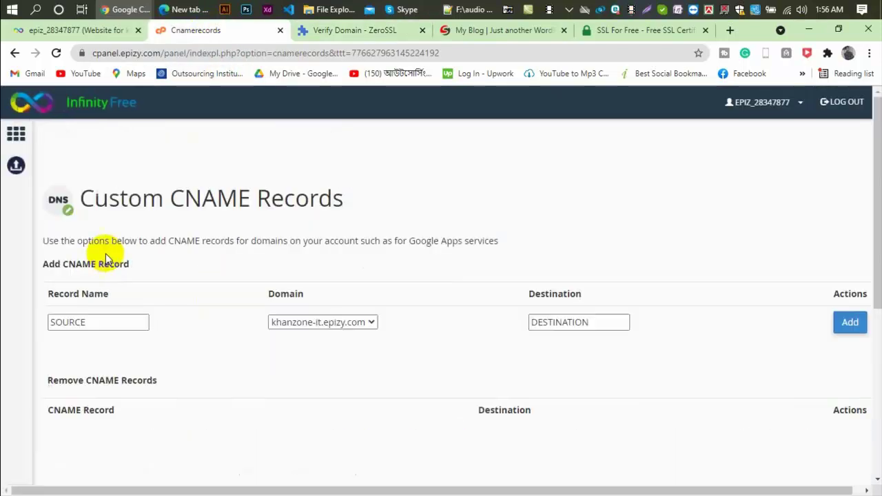
pyautogui.click(87, 323)
pyautogui.rightClick(86, 328)
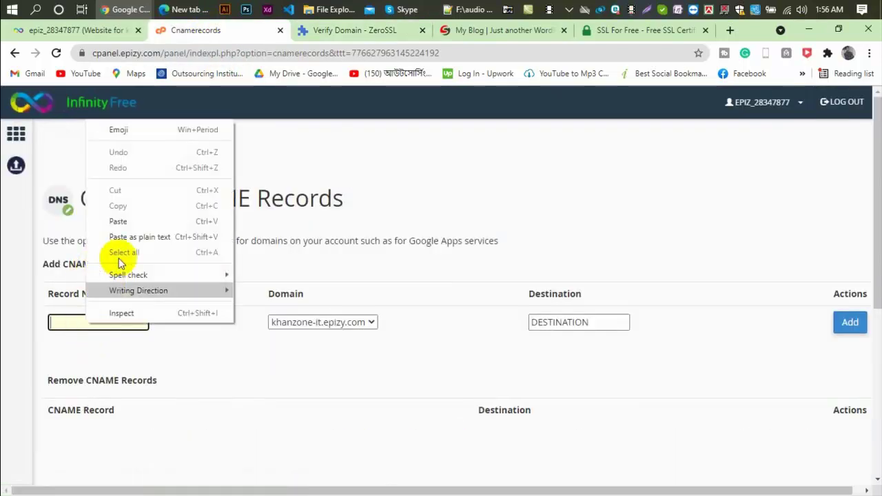
pyautogui.click(118, 221)
# Copy the complete Point To value ending in comodoca.com from the ZeroSSL verification instructions
pyautogui.click(388, 30)
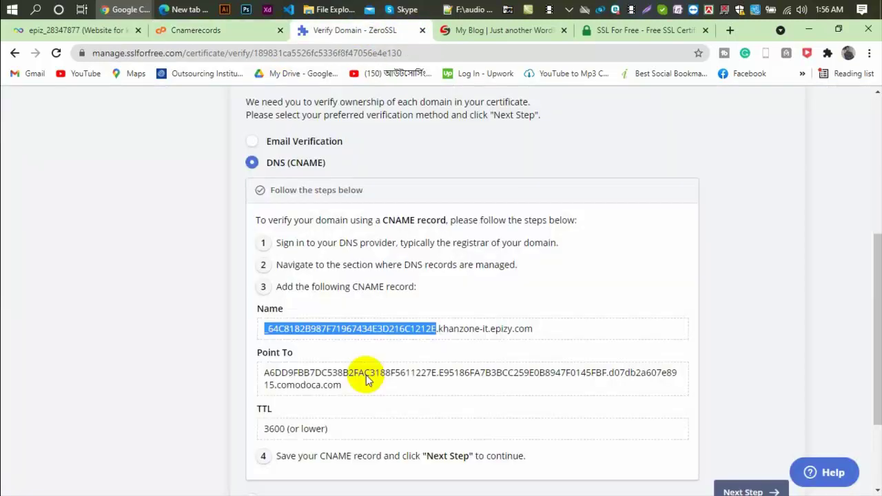
pyautogui.moveTo(343, 386); pyautogui.dragTo(262, 376)
pyautogui.rightClick(288, 373)
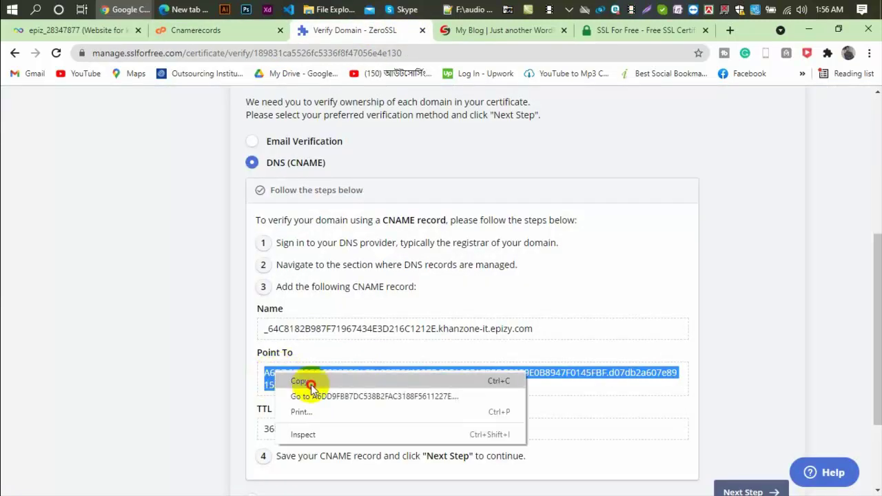
pyautogui.click(306, 384)
# Paste the copied Point To value as the CNAME record's destination and add the record for khanzone-it.epizy.com
pyautogui.click(220, 31)
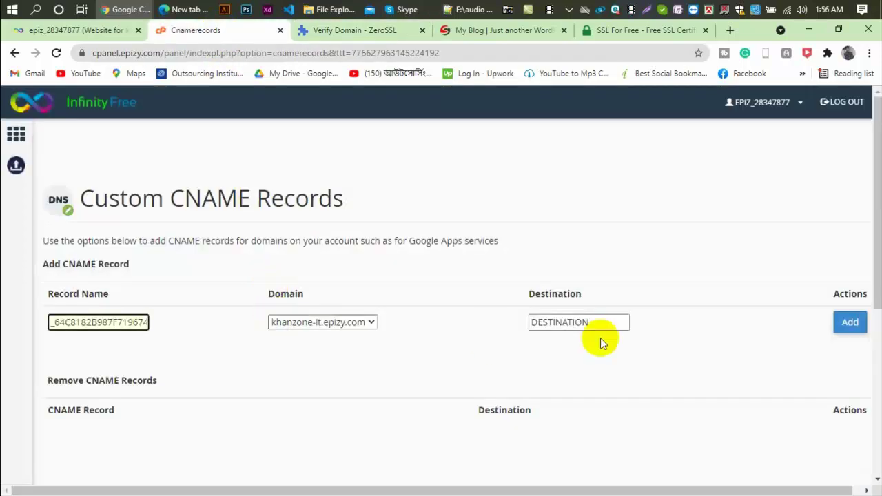
pyautogui.click(574, 330)
pyautogui.rightClick(572, 323)
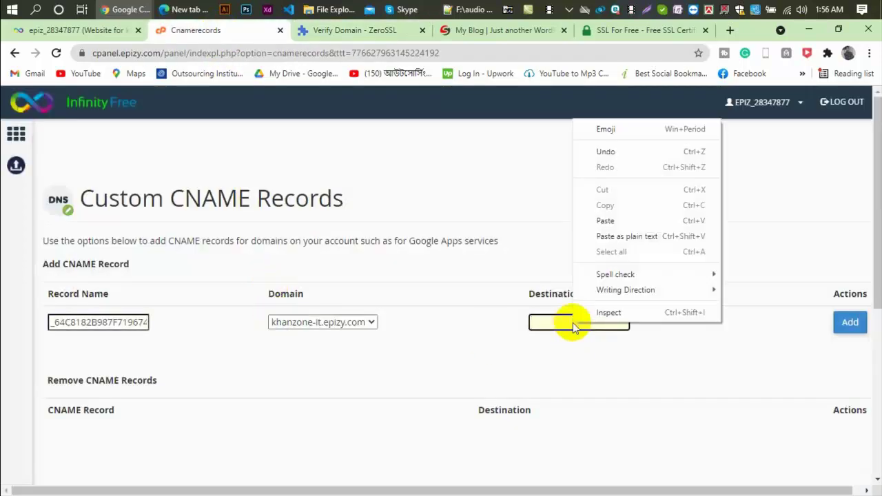
pyautogui.click(606, 221)
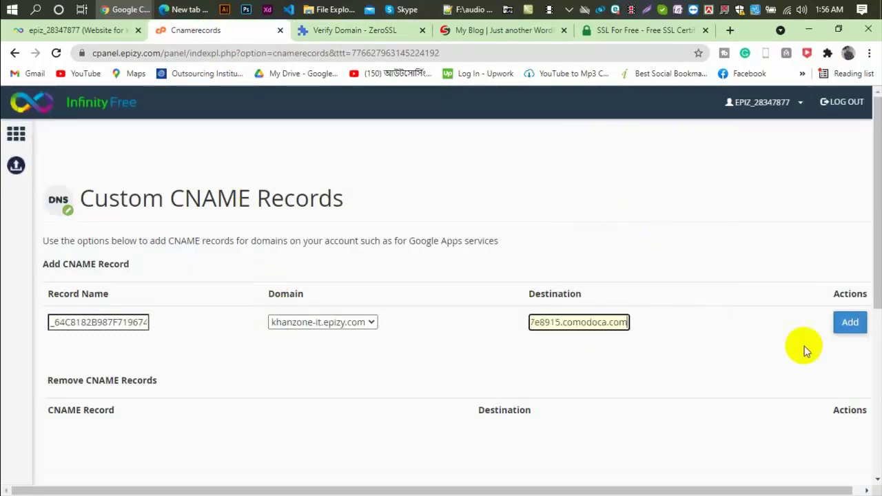
pyautogui.click(849, 330)
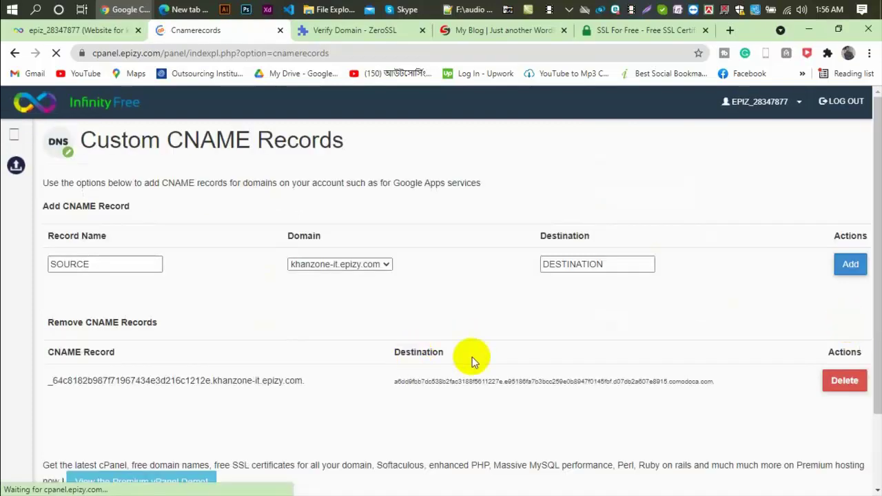
pyautogui.scroll(-2, 478, 341)
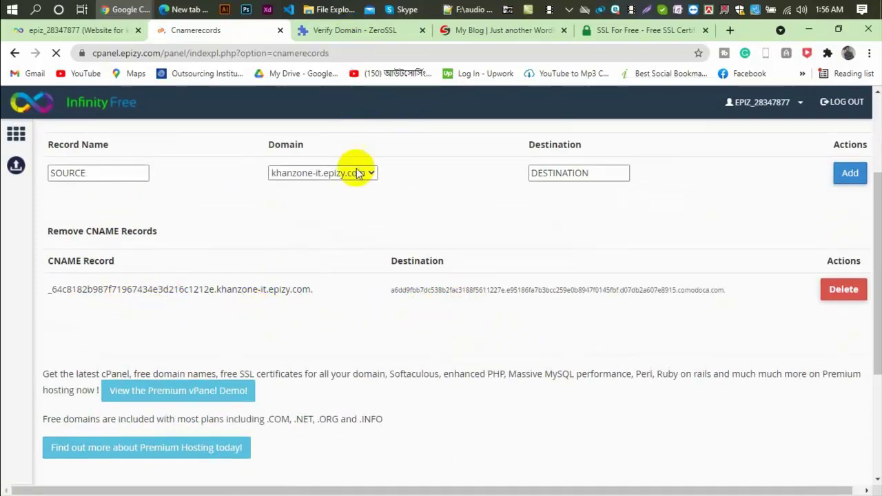
# Continue ZeroSSL's DNS (CNAME) verification to the Finalize stage and verify the domain khanzone-it.epizy.com
pyautogui.click(353, 31)
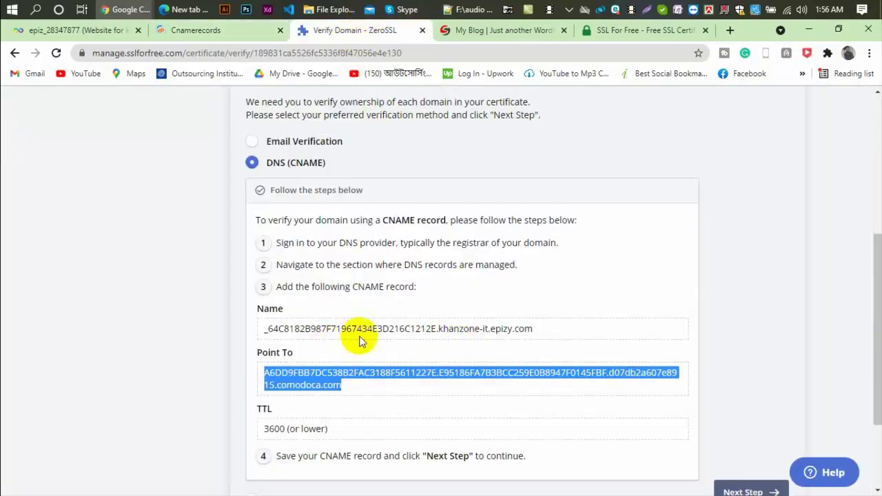
pyautogui.scroll(-2, 358, 337)
pyautogui.click(208, 295)
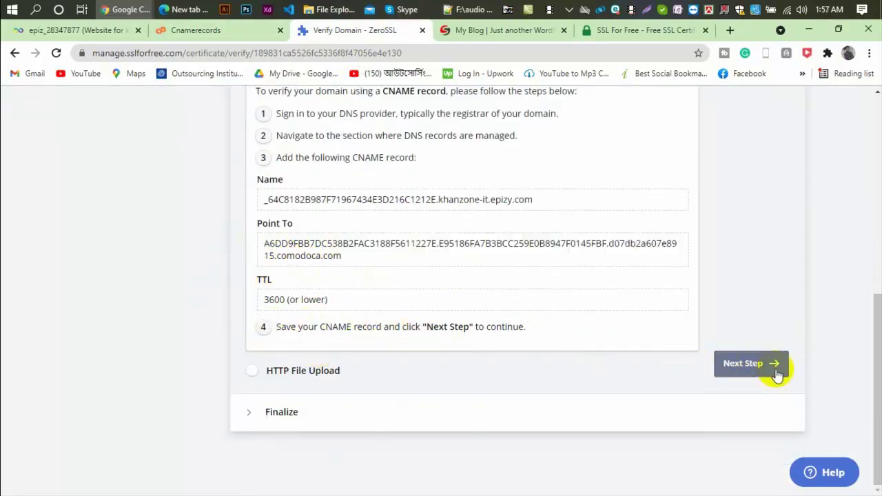
pyautogui.click(747, 367)
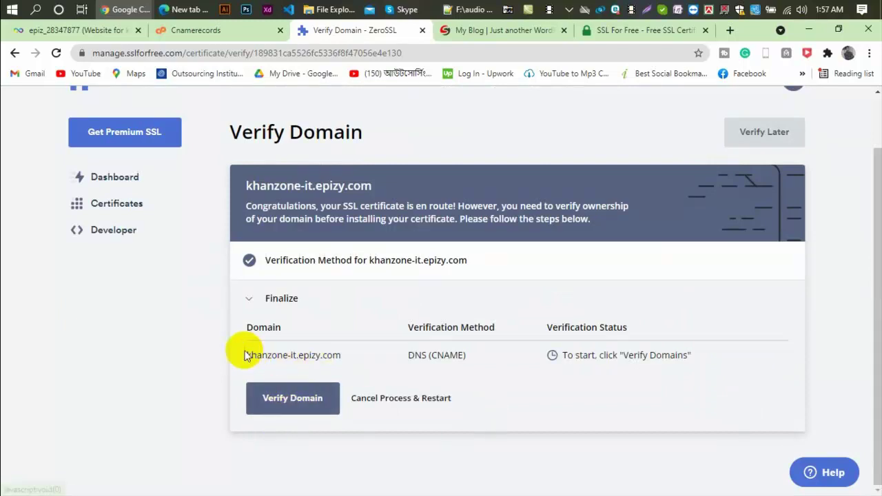
pyautogui.click(281, 402)
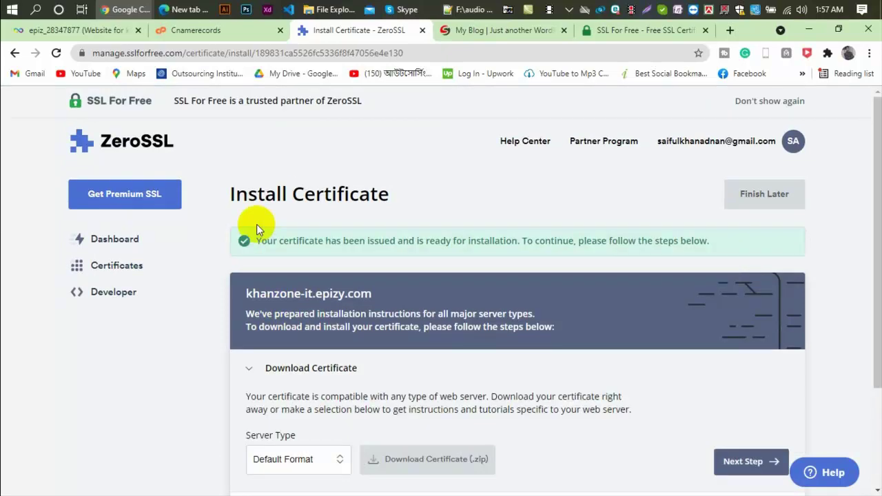
# Download the issued certificate as a zip in Default Format and show the file in its folder
pyautogui.scroll(-2, 256, 224)
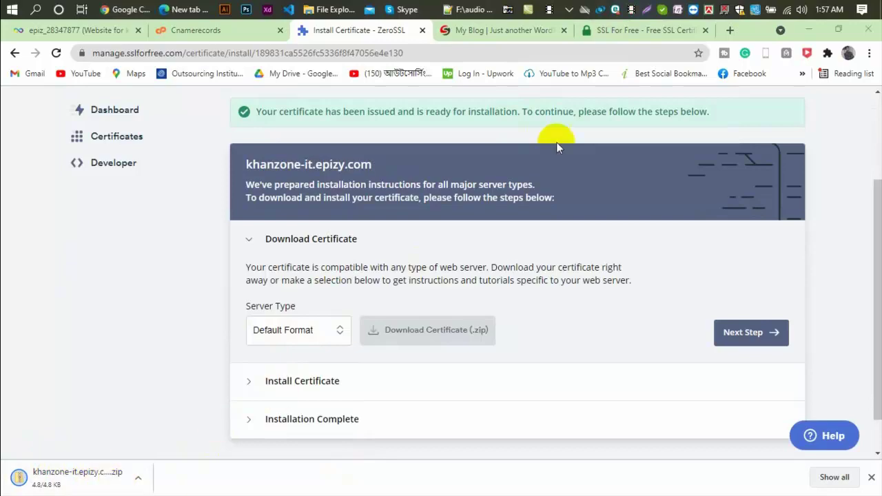
pyautogui.scroll(1, 524, 158)
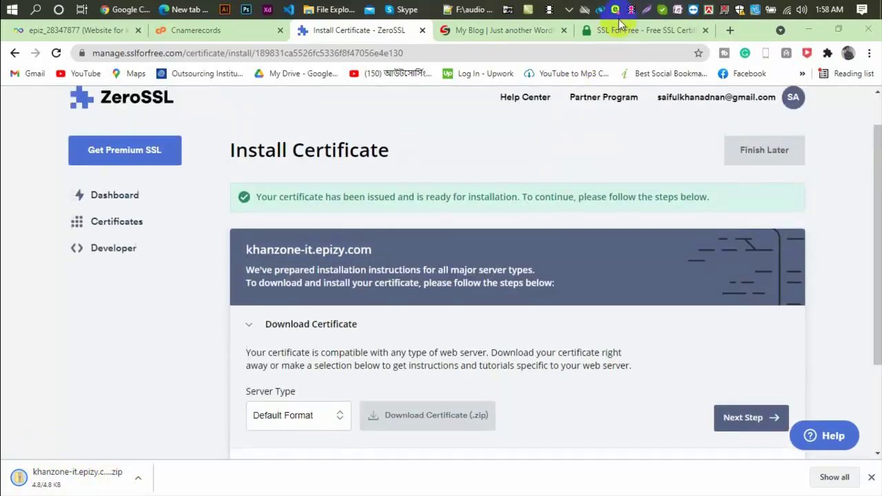
pyautogui.scroll(-2, 463, 187)
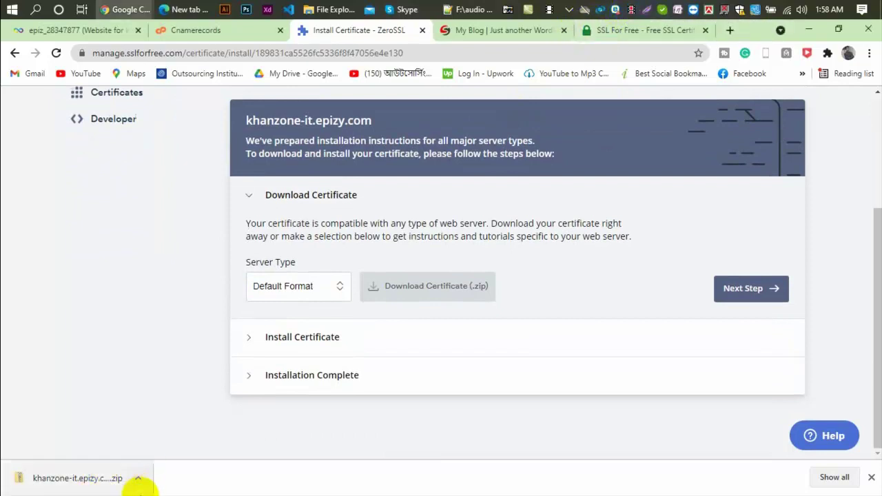
pyautogui.rightClick(97, 488)
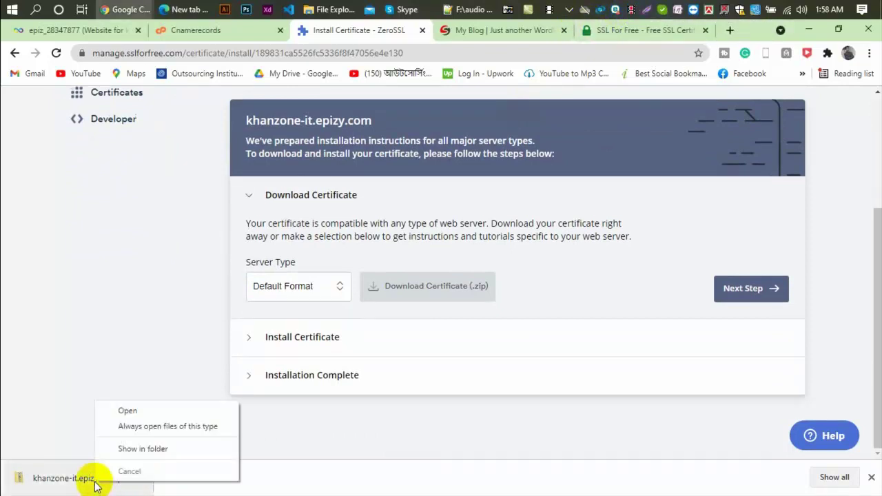
pyautogui.click(131, 447)
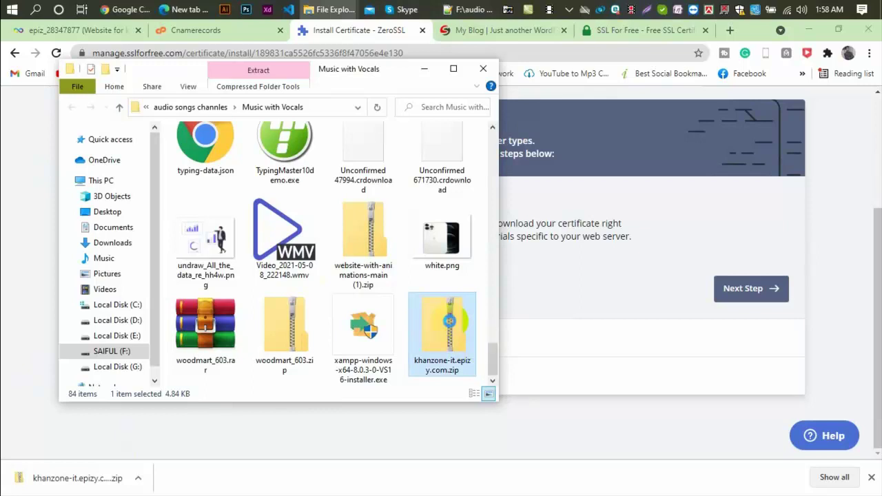
# Open khanzone-it.epizy.com.zip in Notepad++ and look through its certificate.crt and ca_bundle.crt sections
pyautogui.rightClick(430, 325)
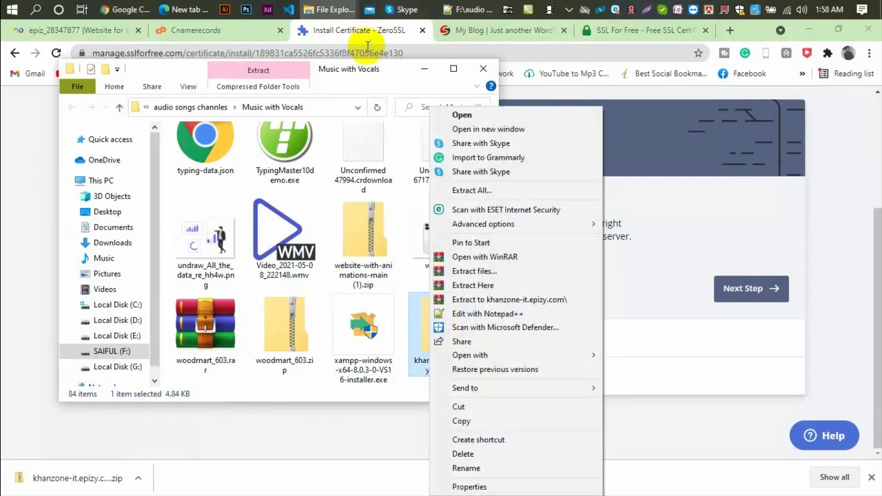
pyautogui.click(465, 315)
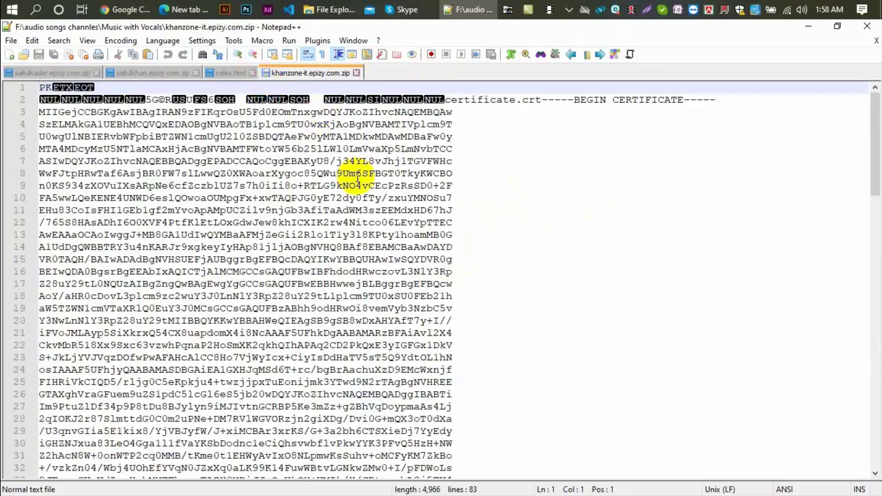
pyautogui.click(524, 247)
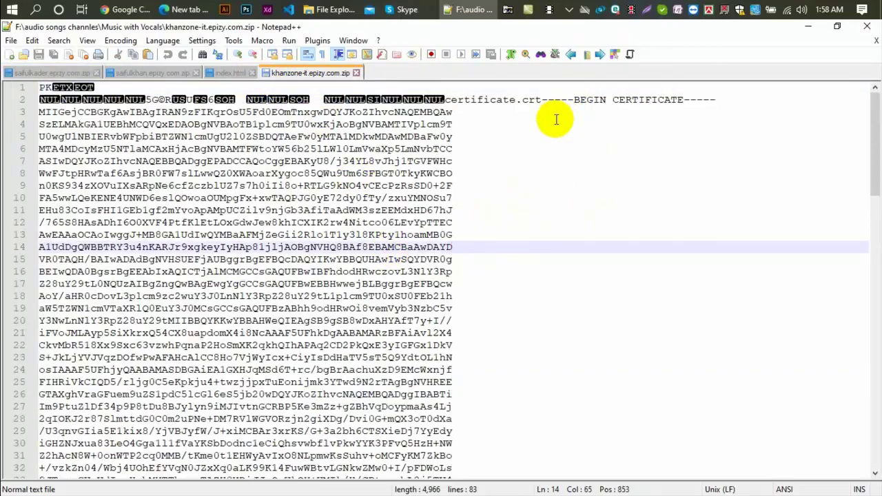
pyautogui.scroll(-7, 544, 122)
pyautogui.scroll(6, 516, 285)
pyautogui.scroll(-7, 482, 290)
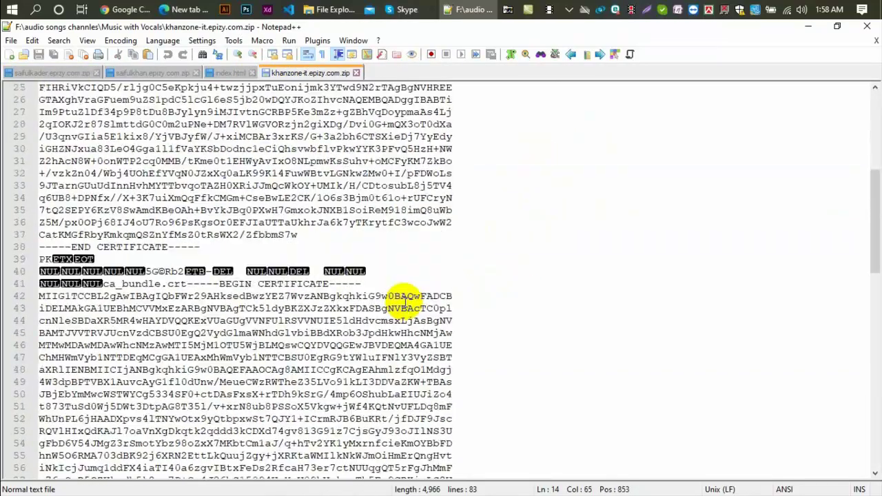
# Select the complete certificate.crt block in khanzone-it.epizy.com.zip, from BEGIN CERTIFICATE through END CERTIFICATE, and copy it
pyautogui.scroll(-12, 406, 304)
pyautogui.scroll(9, 404, 340)
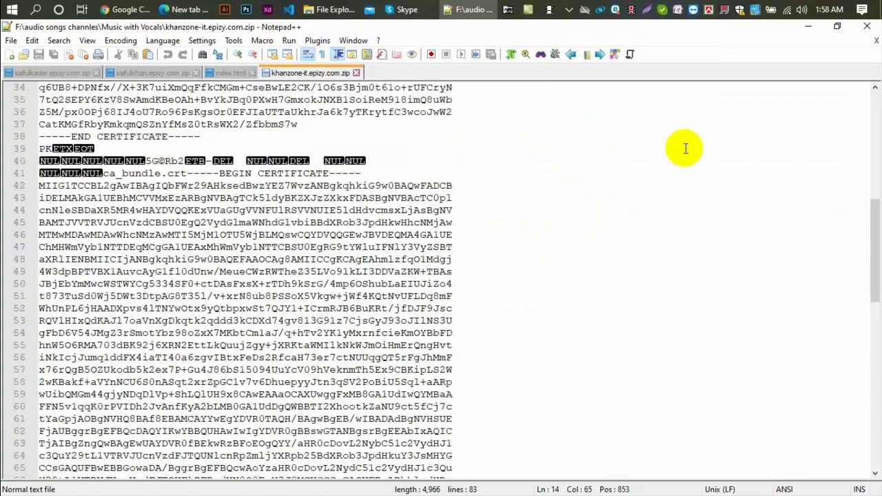
pyautogui.scroll(11, 682, 147)
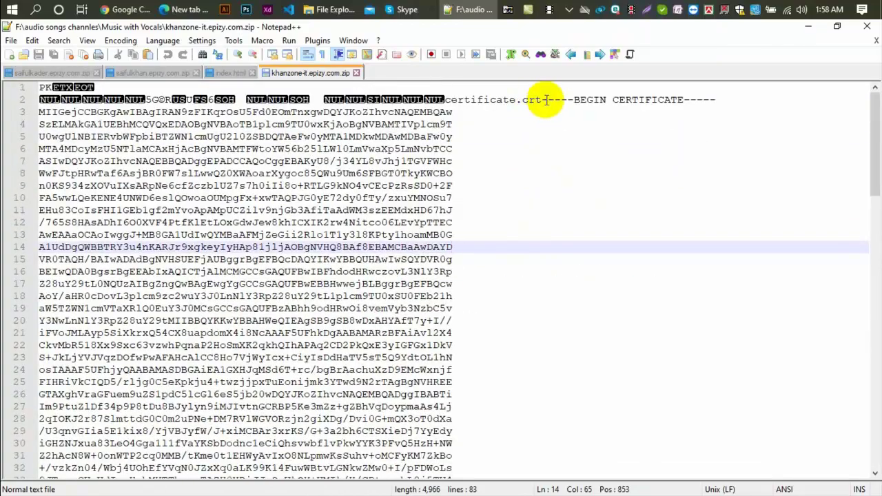
pyautogui.moveTo(544, 99); pyautogui.dragTo(209, 182)
pyautogui.click(544, 101)
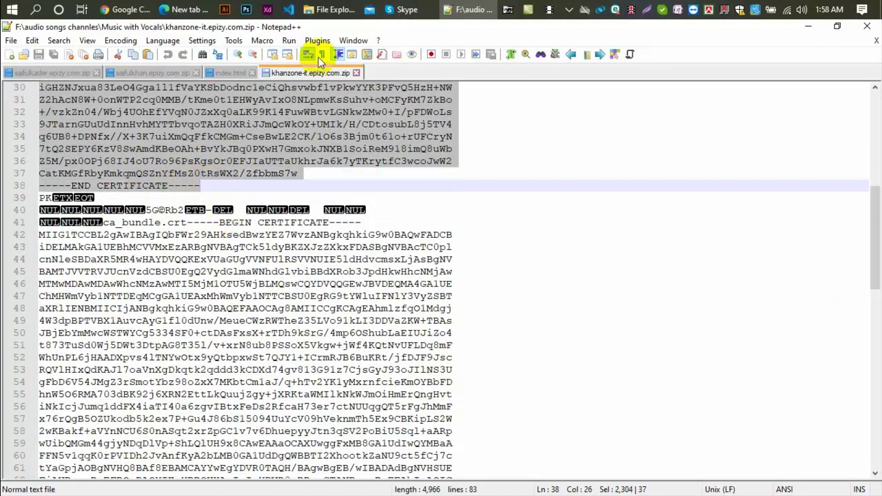
# Switch to Chrome and return from InfinityFree's CNAME records page to the control panel's home page
pyautogui.click(122, 11)
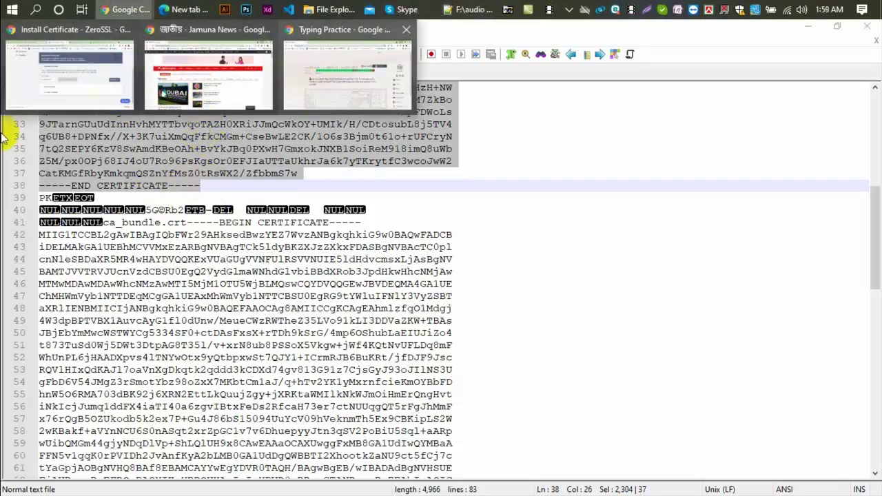
pyautogui.click(69, 75)
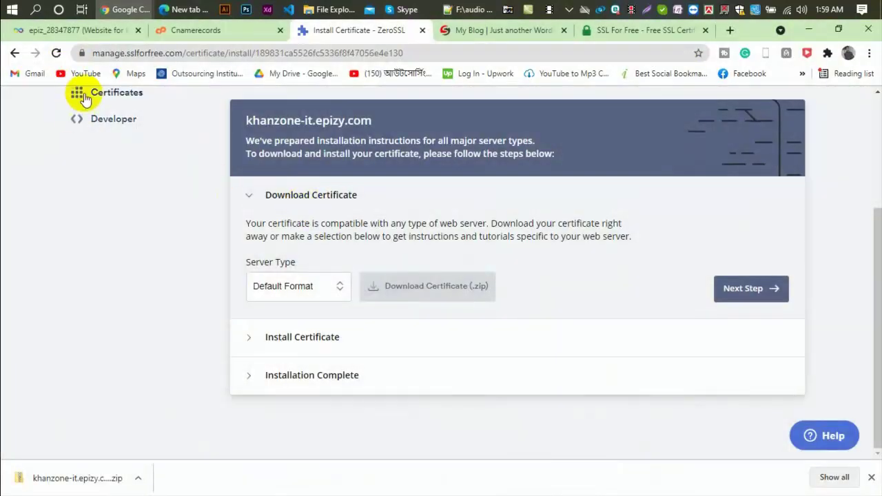
pyautogui.scroll(3, 82, 94)
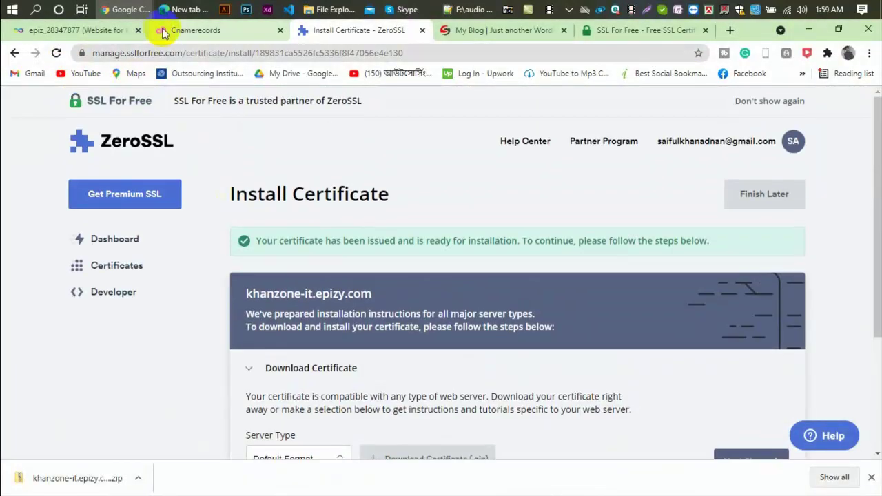
pyautogui.click(204, 33)
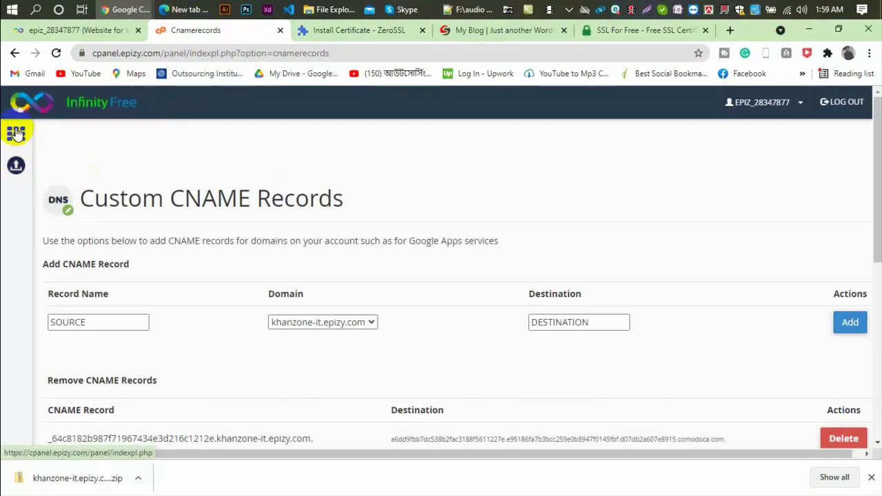
pyautogui.click(17, 133)
pyautogui.scroll(-5, 189, 220)
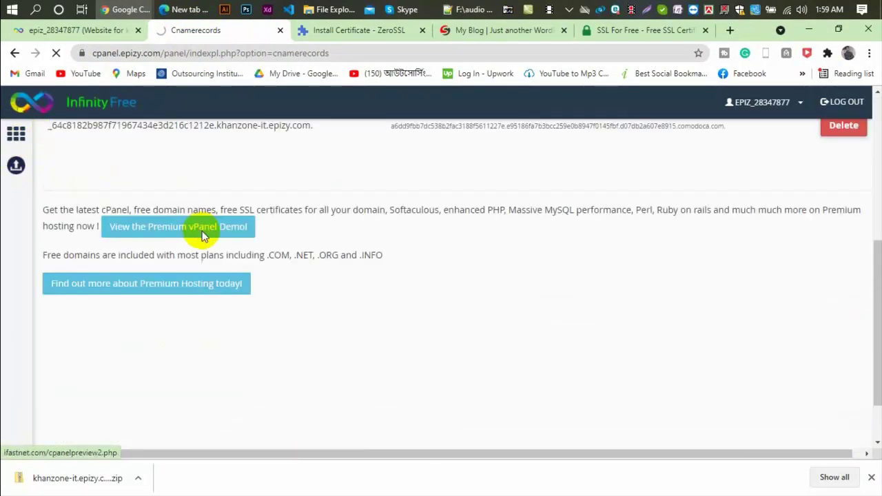
pyautogui.scroll(5, 223, 272)
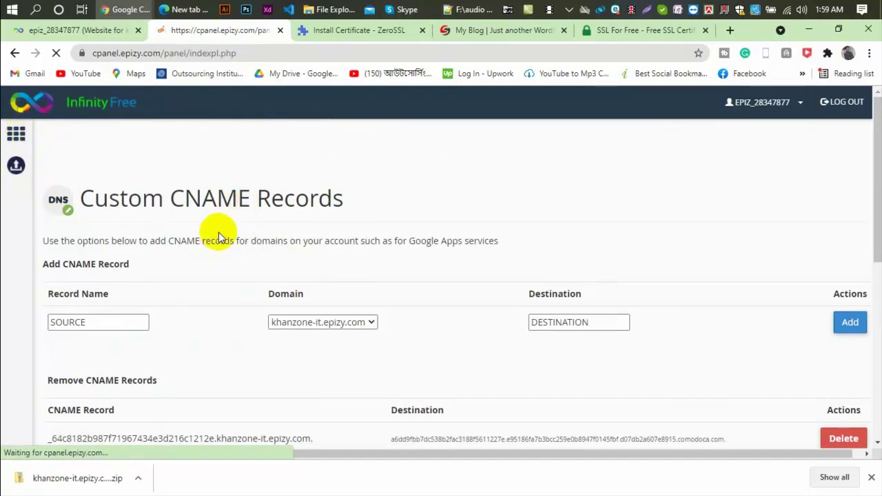
pyautogui.scroll(-5, 290, 246)
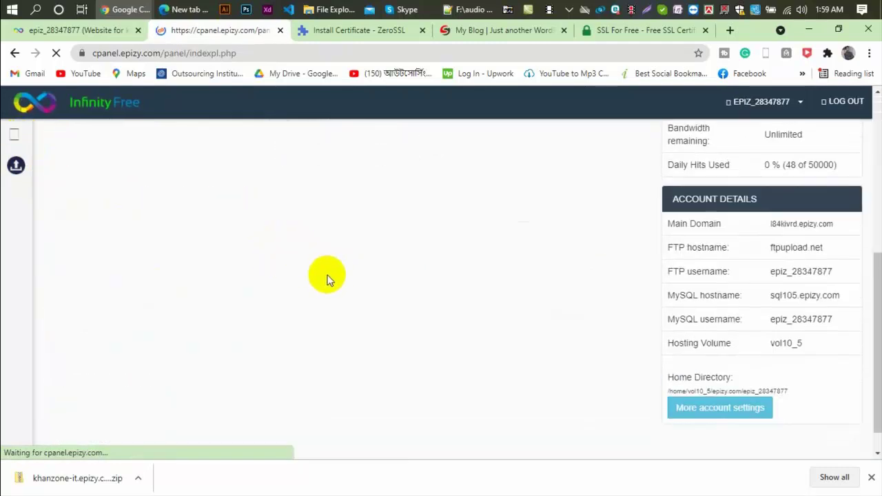
pyautogui.scroll(5, 327, 276)
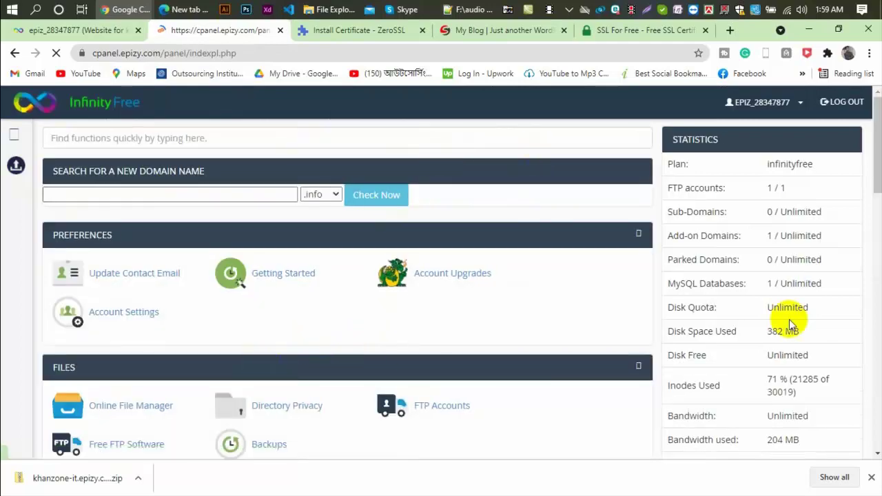
# Open the SSL/TLS manager in the Security section and open the SSL configuration for khanzone-it.epizy.com
pyautogui.scroll(-10, 498, 335)
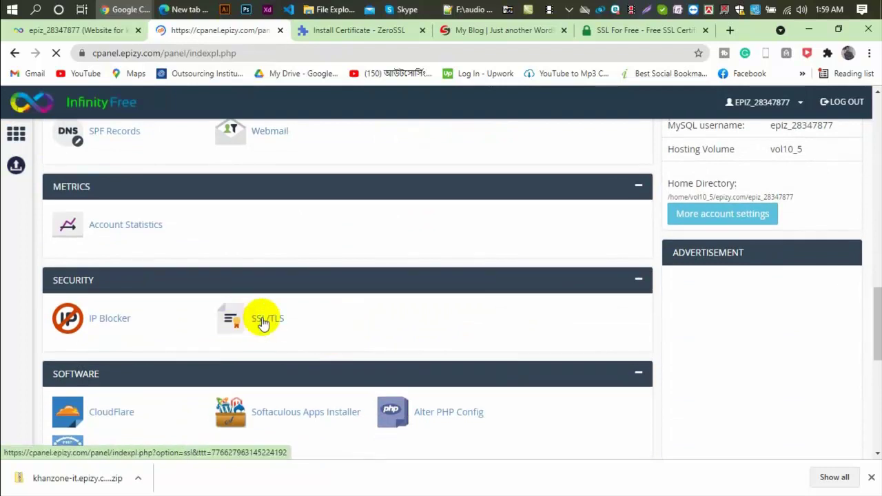
pyautogui.click(265, 321)
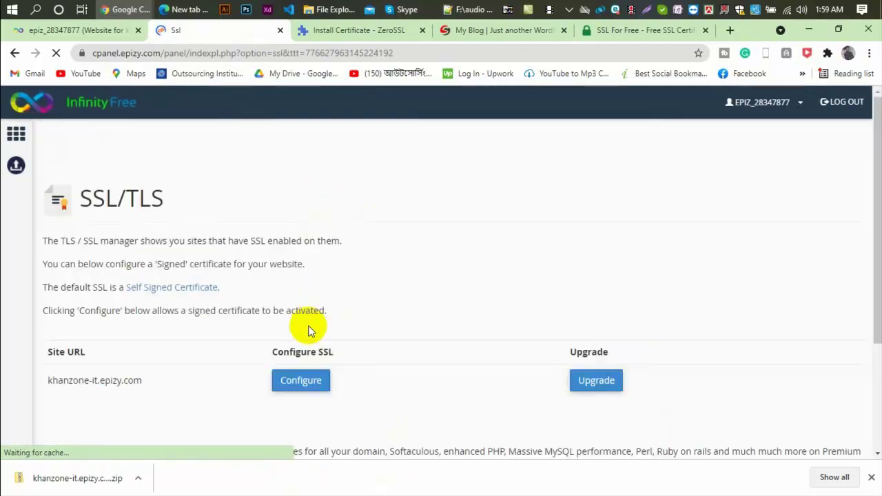
pyautogui.click(304, 385)
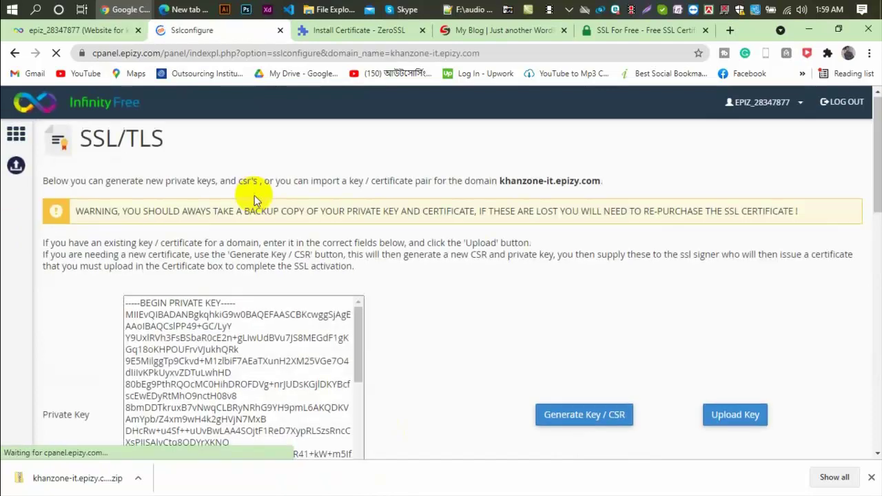
# Paste the copied certificate into the empty Certificate field for khanzone-it.epizy.com and upload it
pyautogui.scroll(-3, 253, 197)
pyautogui.scroll(-2, 331, 260)
pyautogui.scroll(-2, 331, 262)
pyautogui.scroll(-3, 403, 267)
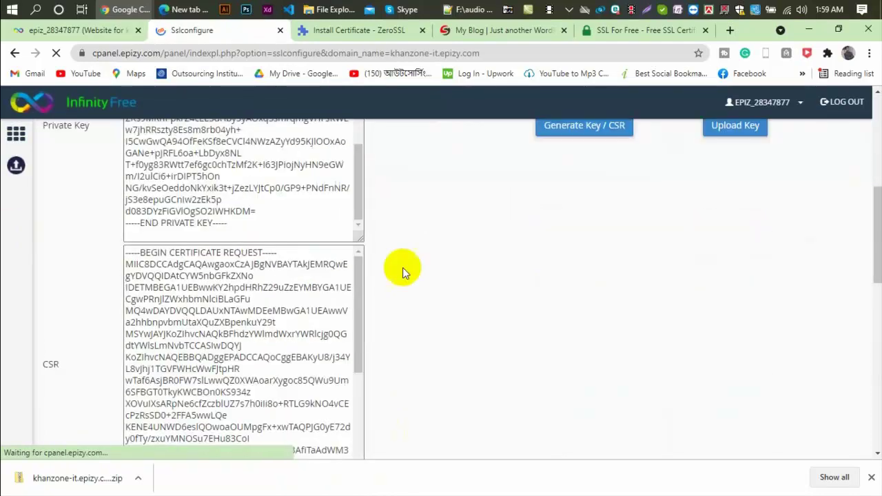
pyautogui.scroll(-3, 295, 295)
pyautogui.scroll(-5, 126, 295)
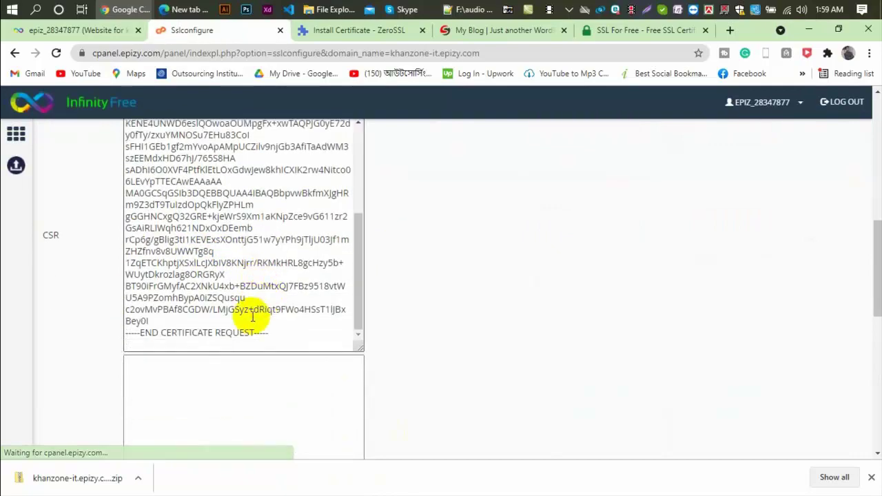
pyautogui.scroll(-5, 197, 271)
pyautogui.scroll(2, 131, 246)
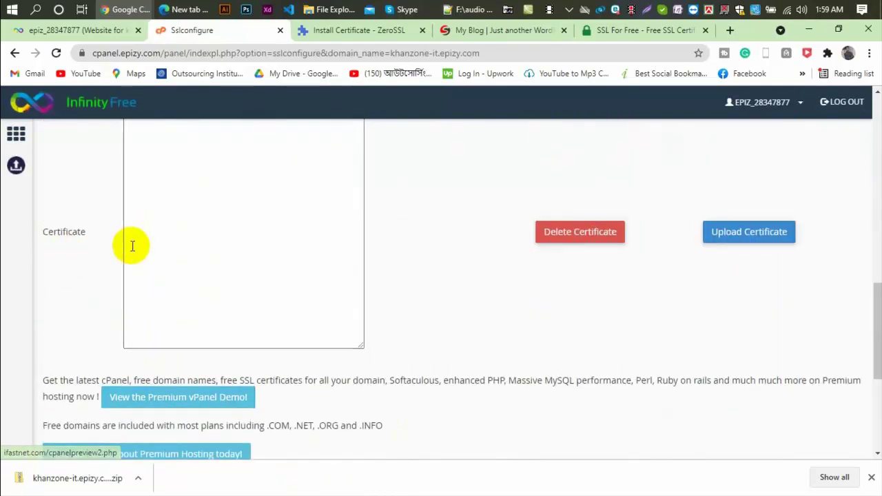
pyautogui.click(190, 205)
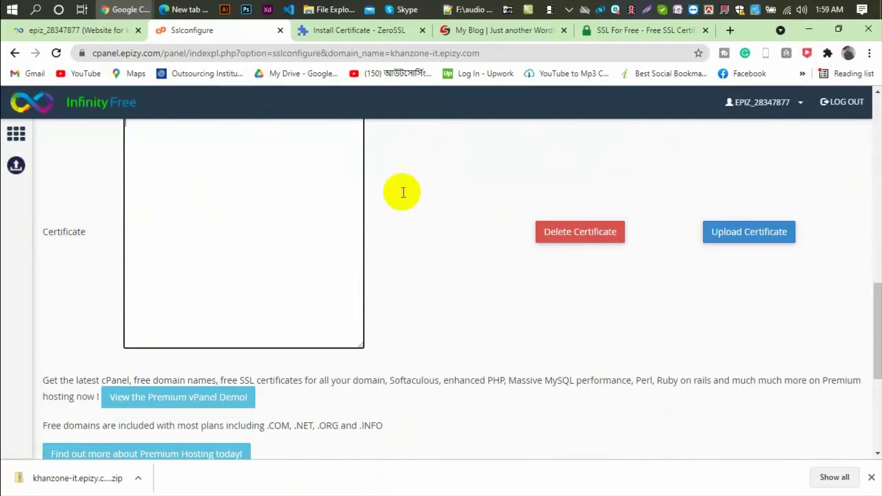
pyautogui.scroll(2, 455, 137)
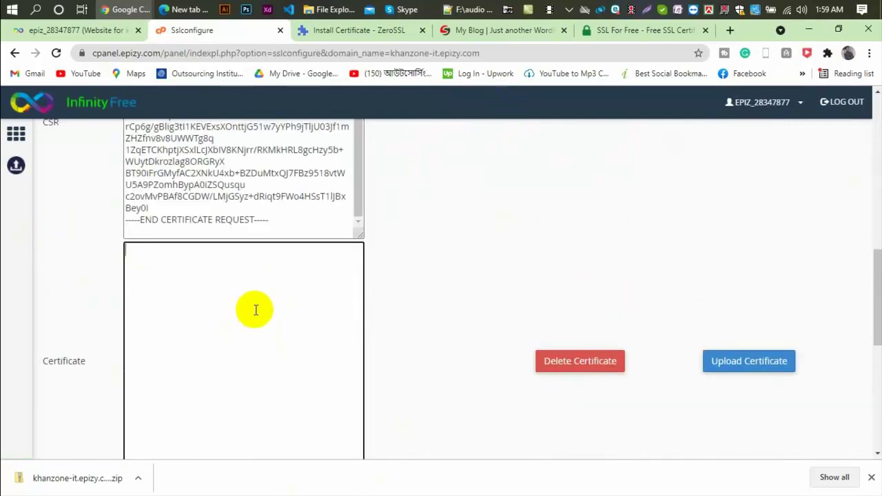
pyautogui.hotkey('ctrl', 'v')
pyautogui.scroll(-1, 448, 329)
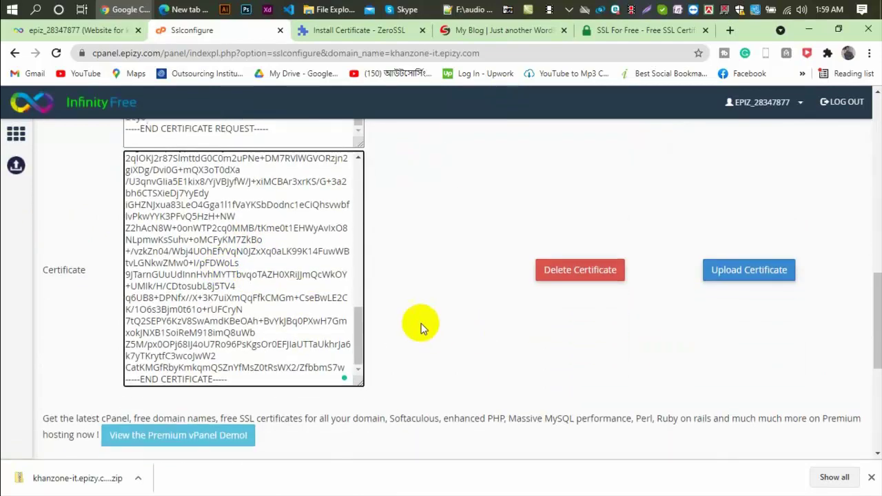
pyautogui.scroll(-1, 421, 323)
pyautogui.click(747, 213)
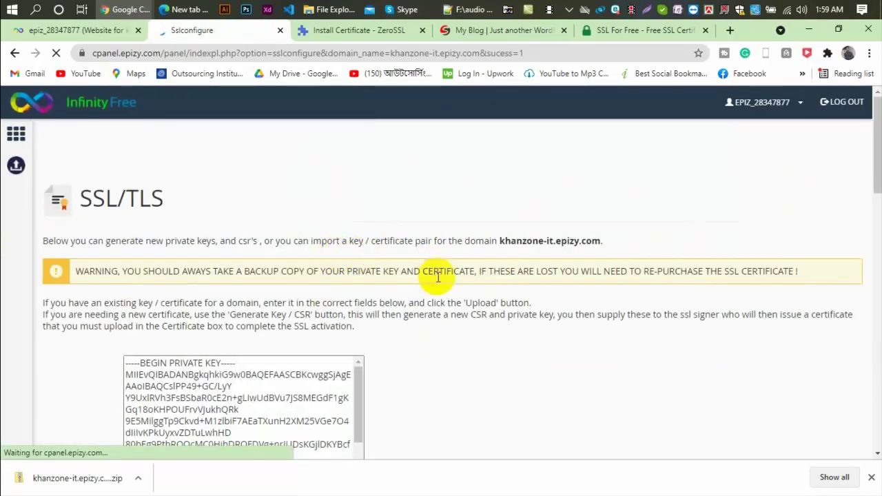
pyautogui.scroll(-3, 419, 287)
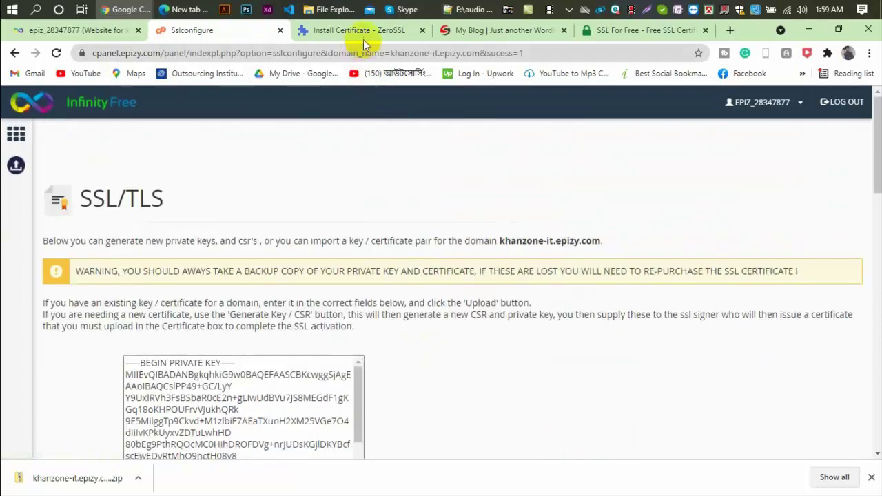
# Advance ZeroSSL's installation of khanzone-it.epizy.com from the Download Certificate stage to the Install Certificate stage
pyautogui.click(369, 30)
pyautogui.scroll(-3, 571, 349)
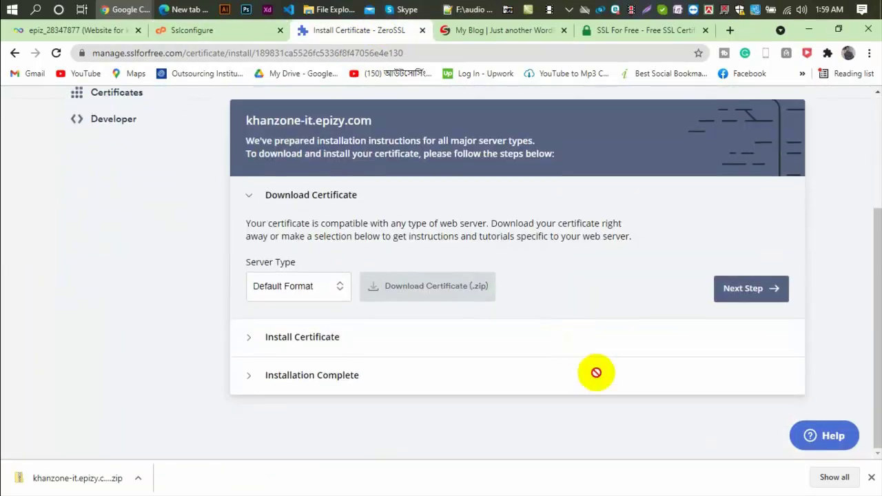
pyautogui.click(749, 289)
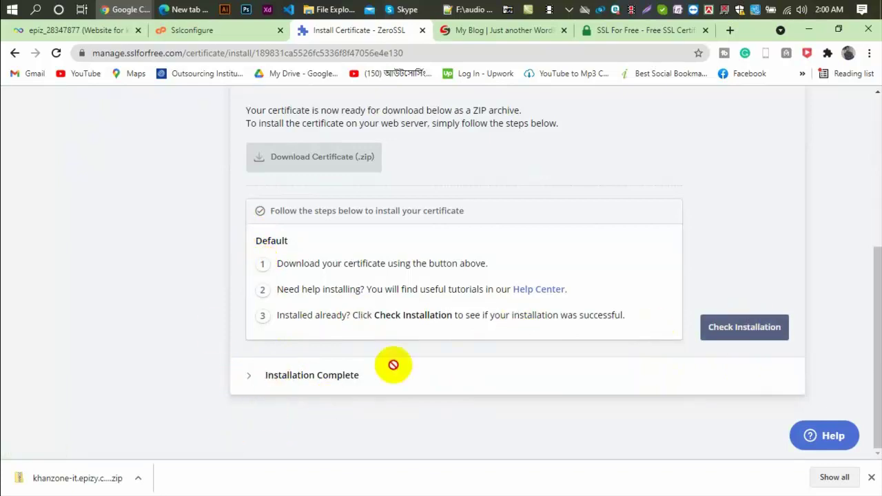
pyautogui.scroll(4, 494, 338)
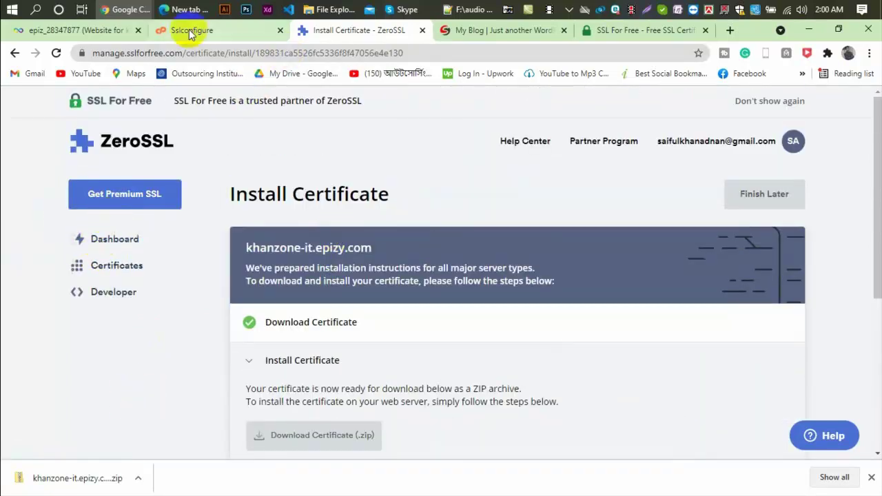
# Review the private key, CSR and certificate fields on InfinityFree's SSL configuration page for khanzone-it.epizy.com
pyautogui.hotkey('ctrl', 'shift', 'Tab')
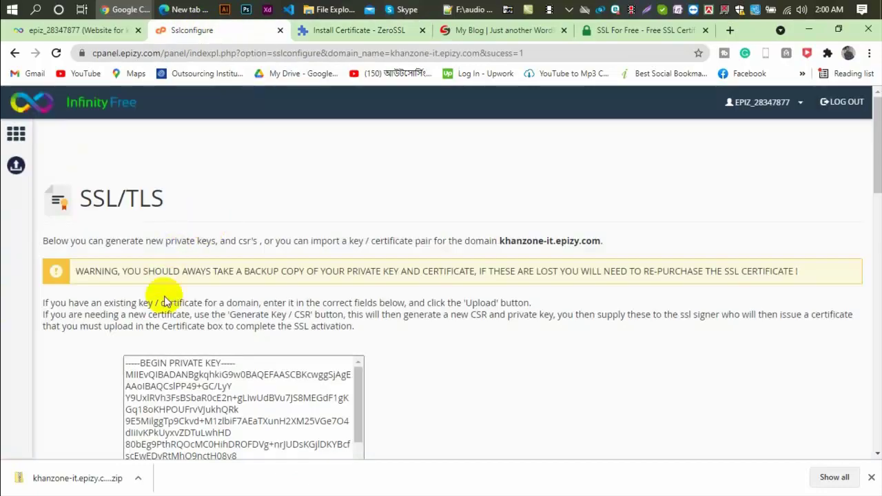
pyautogui.scroll(-5, 167, 299)
pyautogui.scroll(-6, 366, 315)
pyautogui.scroll(10, 498, 272)
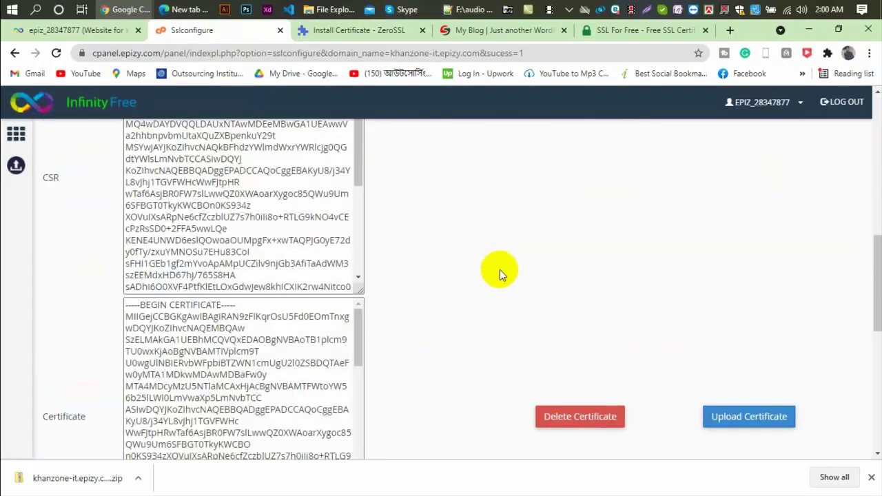
pyautogui.scroll(-4, 551, 245)
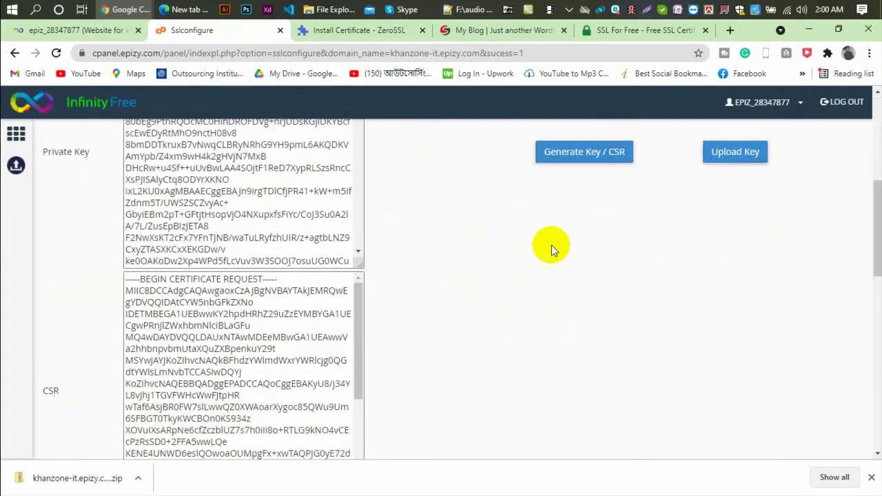
pyautogui.scroll(4, 614, 261)
pyautogui.scroll(-4, 611, 256)
pyautogui.scroll(4, 574, 269)
# Go to the browser page showing the khanzone-it.epizy.com website, reload it and copy its full address
pyautogui.click(357, 36)
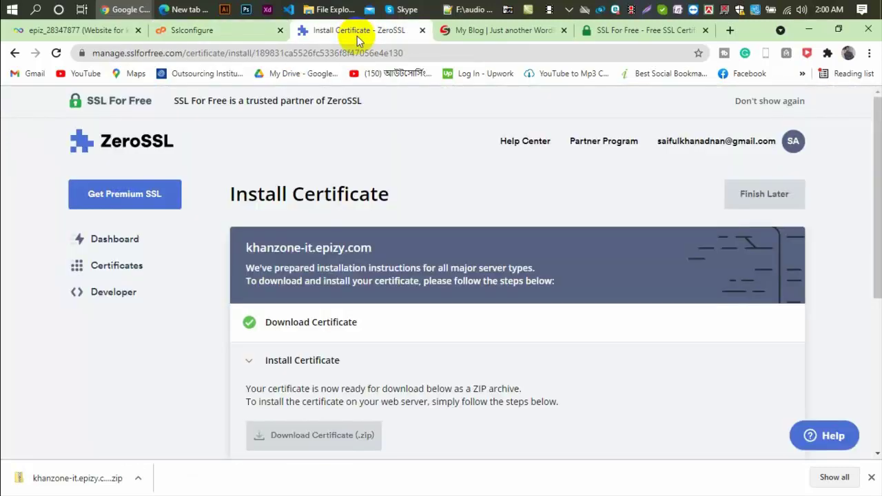
pyautogui.click(627, 31)
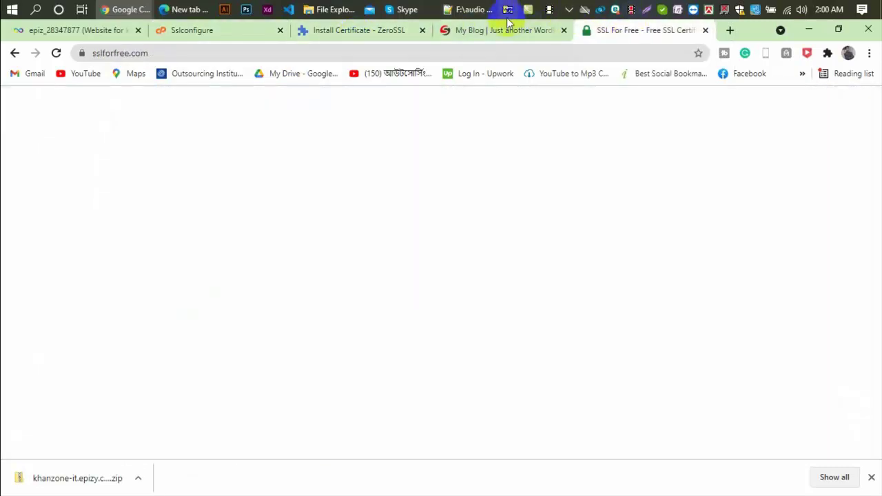
pyautogui.click(498, 28)
pyautogui.click(289, 52)
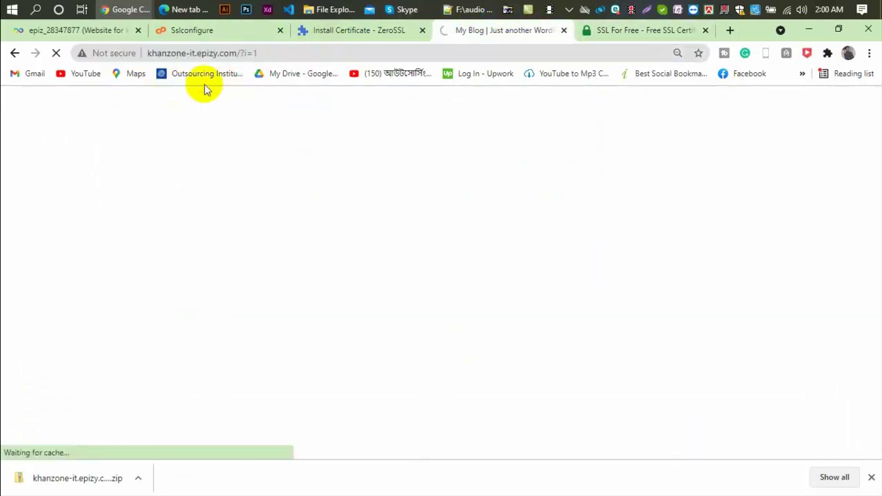
pyautogui.click(154, 55)
pyautogui.click(206, 54)
pyautogui.moveTo(280, 60); pyautogui.dragTo(3, 85)
pyautogui.hotkey('ctrl', 'c')
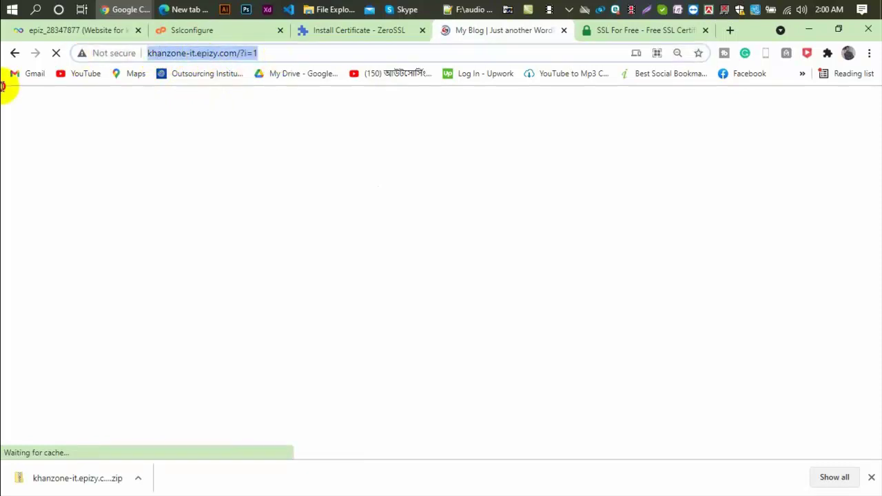
pyautogui.click(298, 53)
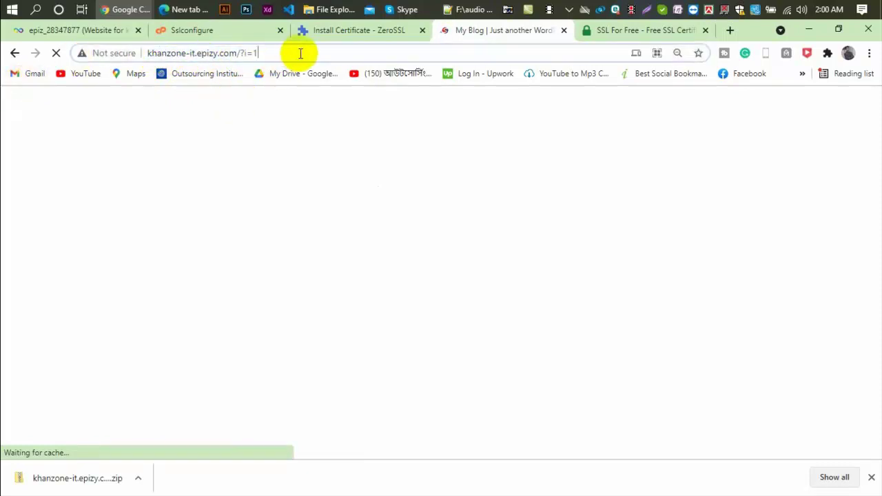
pyautogui.hotkey('ctrl', 'v')
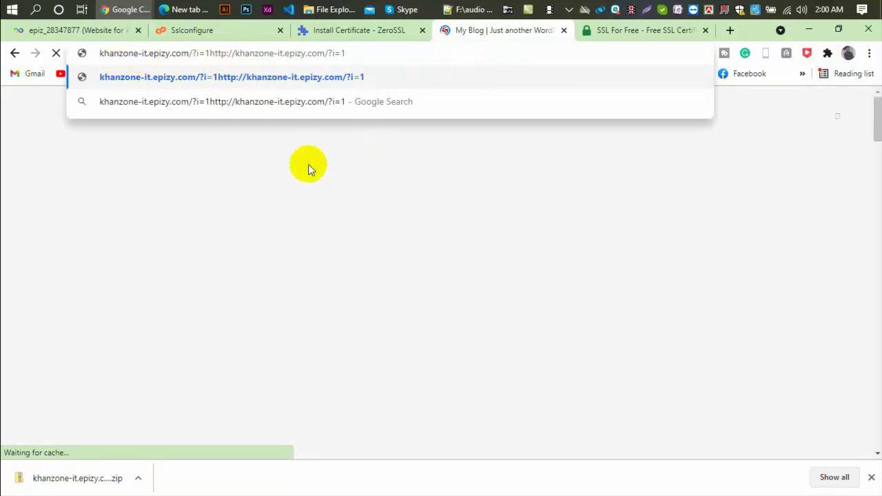
pyautogui.hotkey('ctrl', 'z')
pyautogui.hotkey('ctrl', 'a')
pyautogui.hotkey('ctrl', 'c')
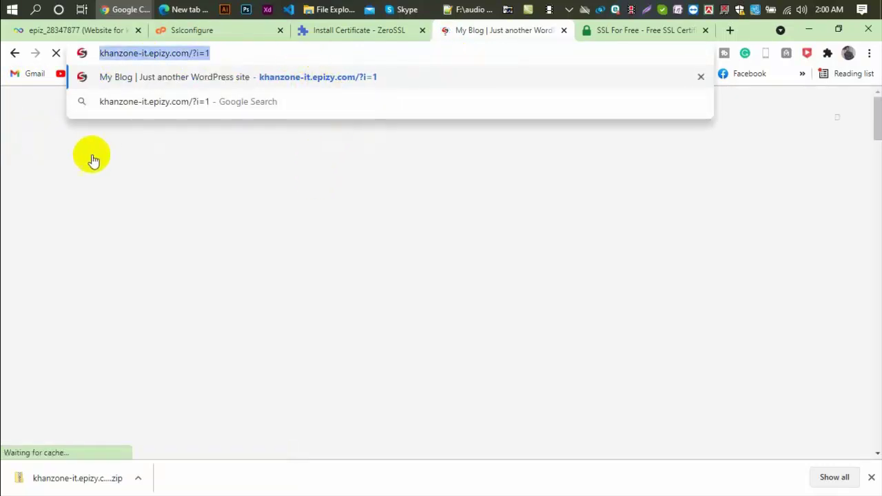
pyautogui.press('BackSpace')
pyautogui.hotkey('ctrl', 'v')
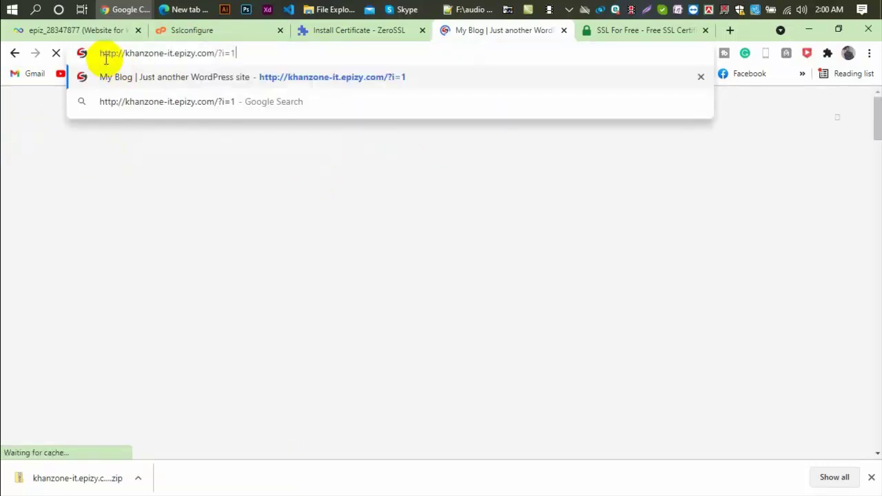
pyautogui.click(114, 54)
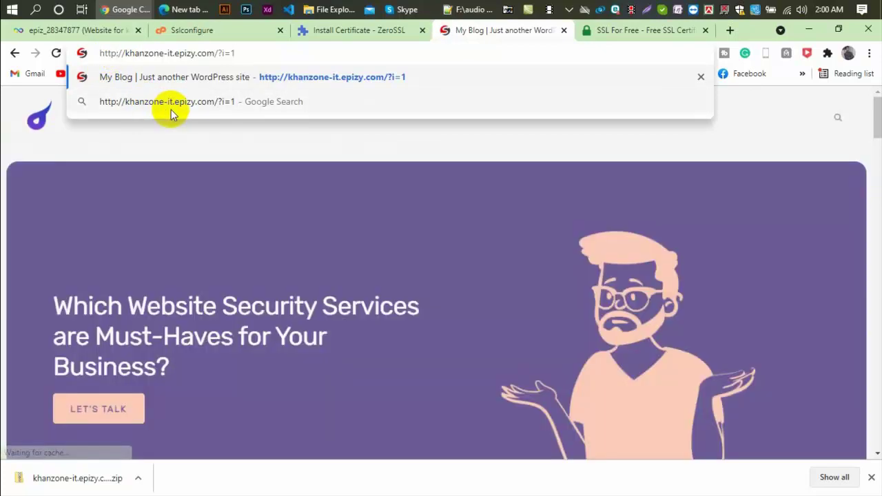
pyautogui.write('s')
pyautogui.press('Return')
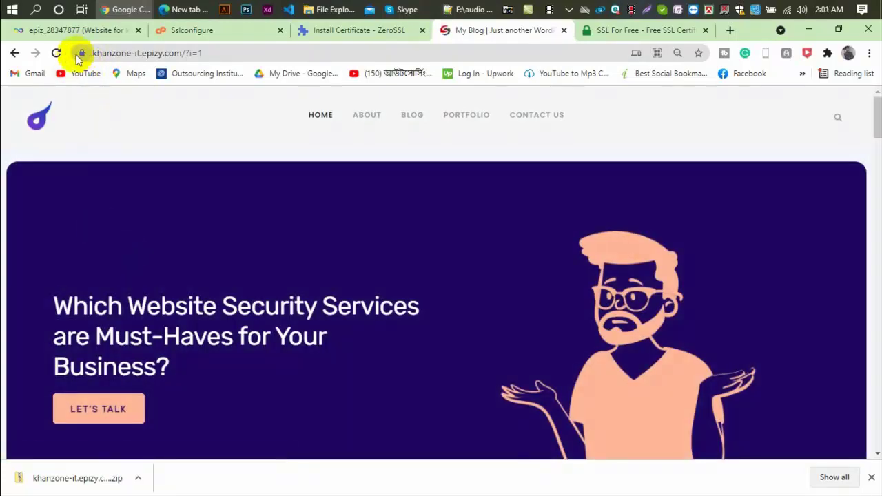
pyautogui.scroll(-10, 272, 128)
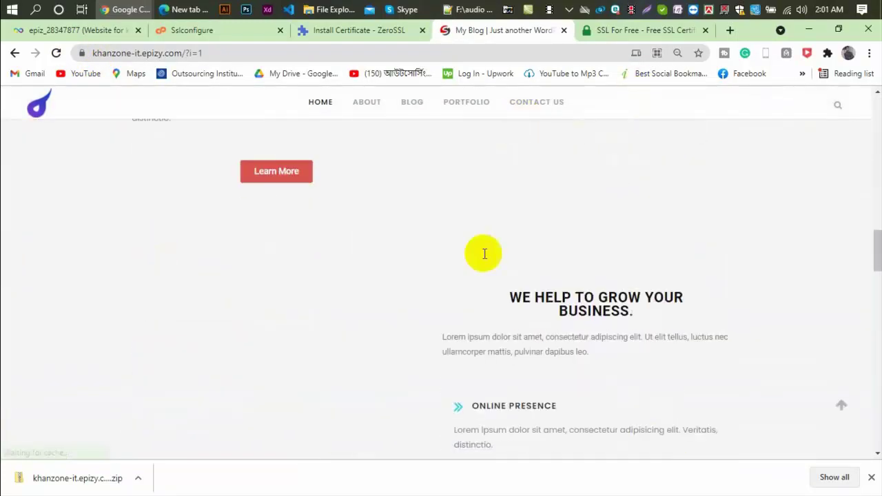
pyautogui.scroll(-15, 484, 254)
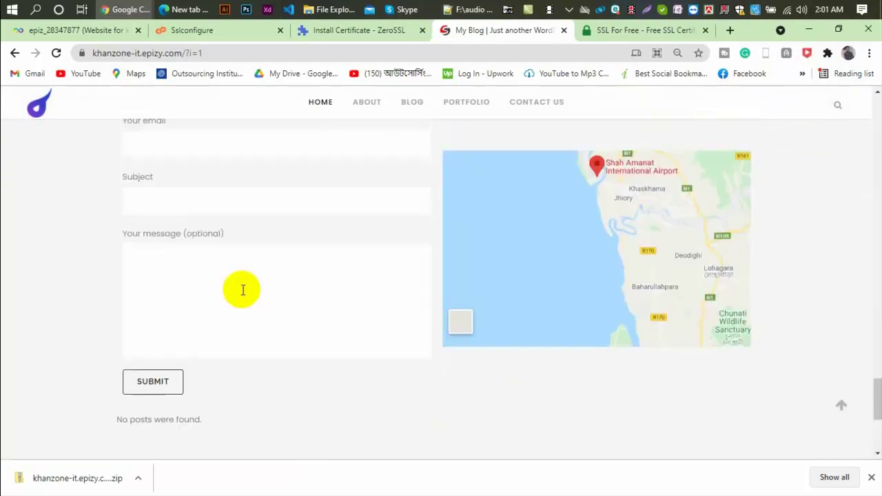
pyautogui.scroll(15, 243, 290)
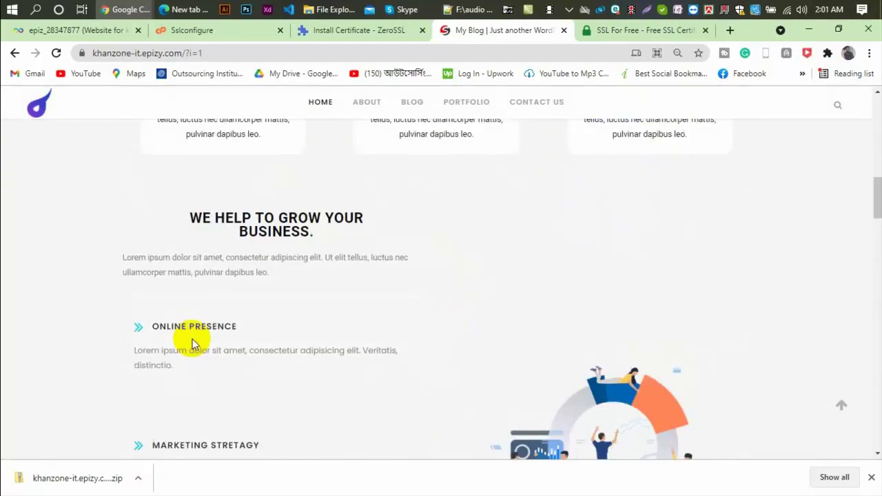
pyautogui.scroll(10, 193, 345)
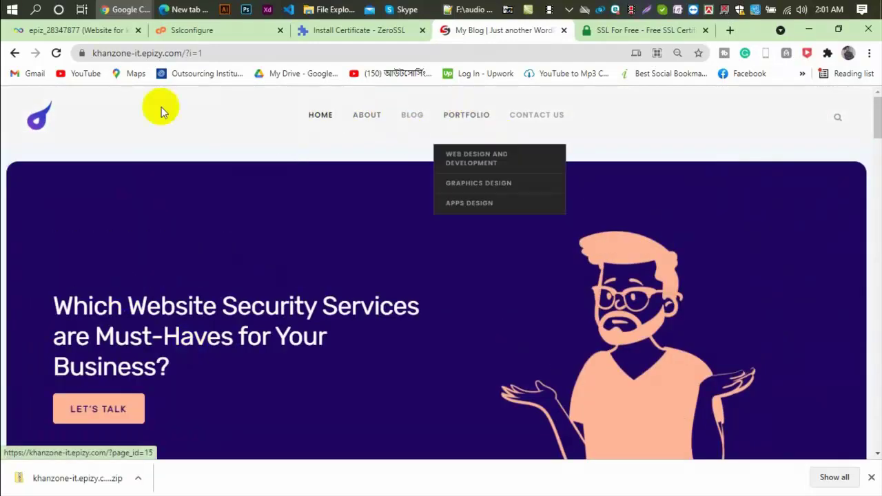
pyautogui.click(214, 52)
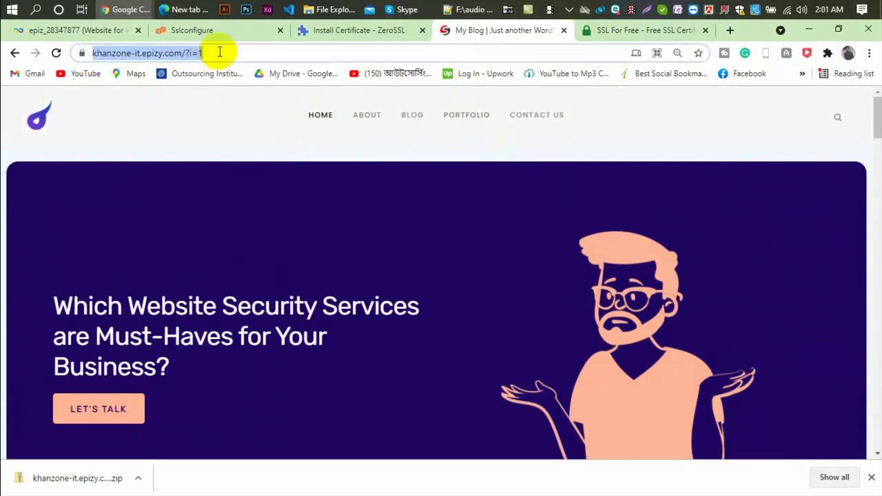
pyautogui.click(230, 54)
pyautogui.moveTo(215, 53); pyautogui.dragTo(214, 53)
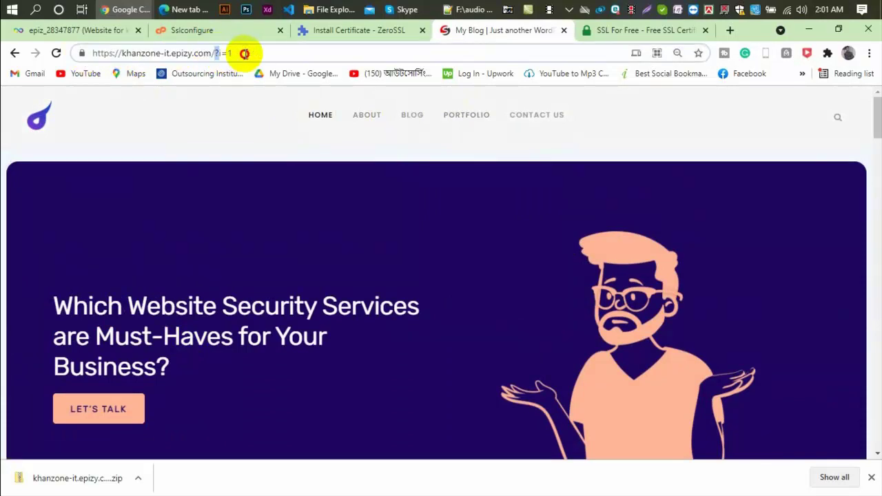
pyautogui.press('BackSpace')
pyautogui.write('wp-adm')
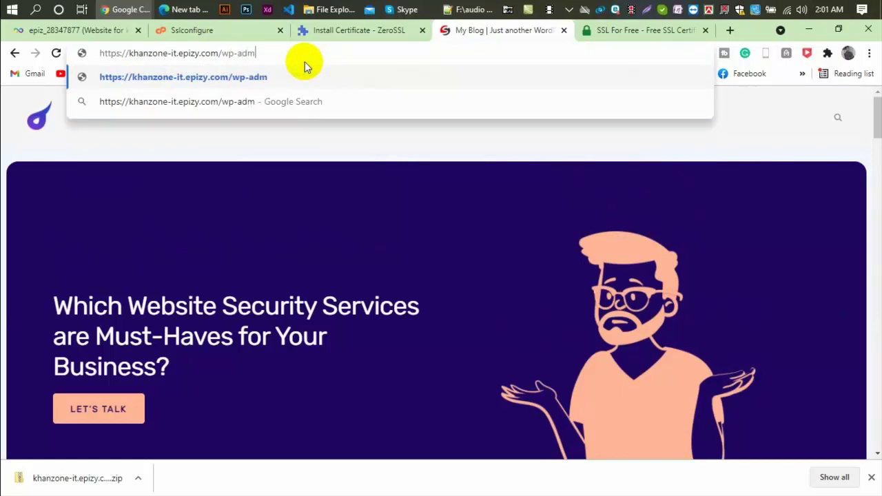
pyautogui.press('Return')
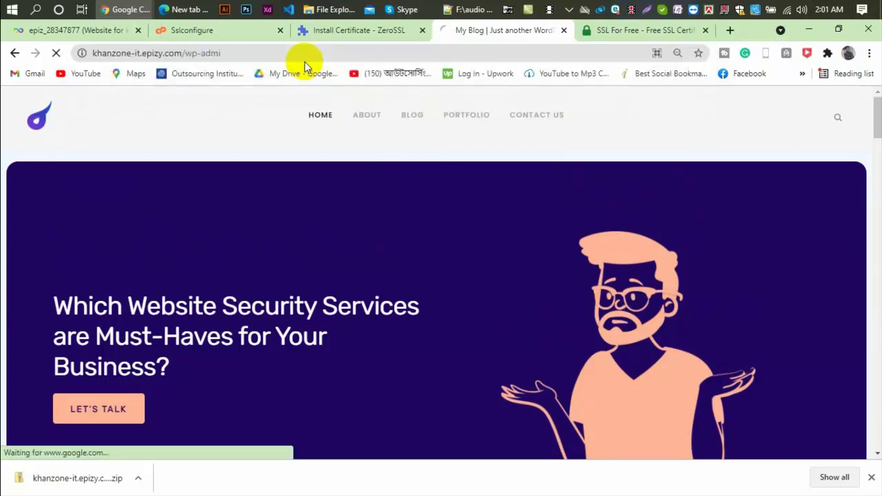
pyautogui.click(243, 53)
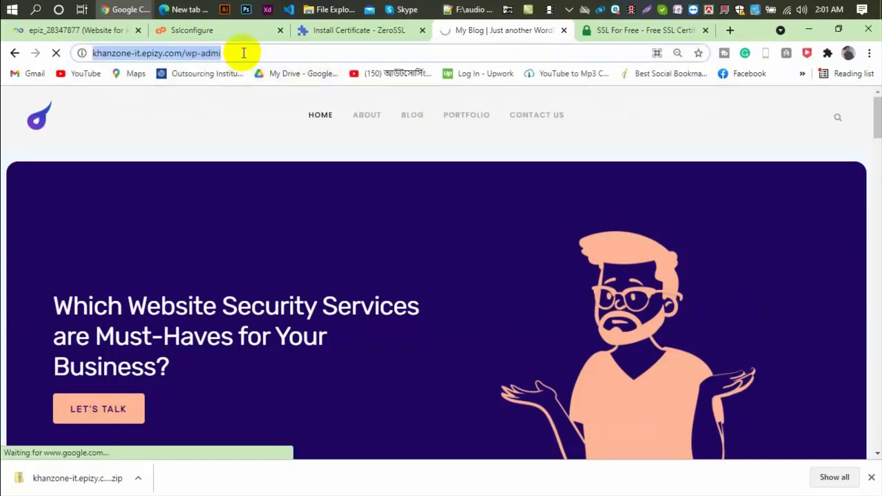
pyautogui.doubleClick(240, 53)
pyautogui.click(272, 53)
pyautogui.press('BackSpace')
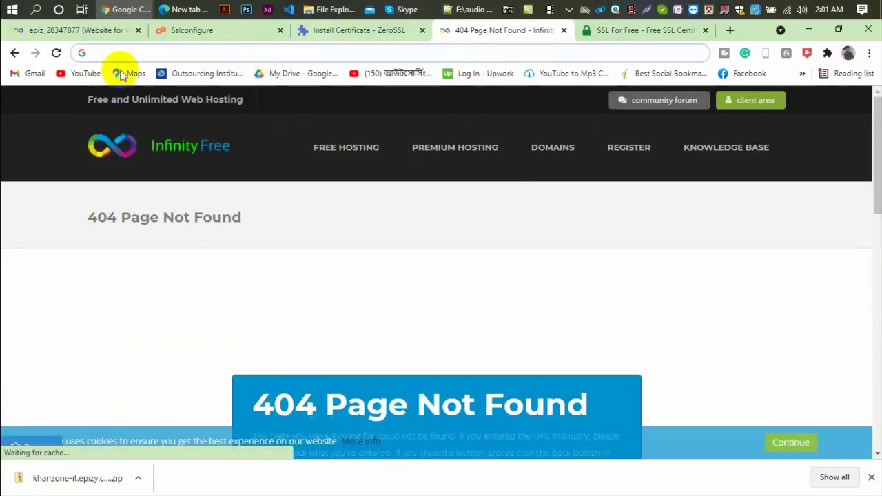
pyautogui.click(13, 54)
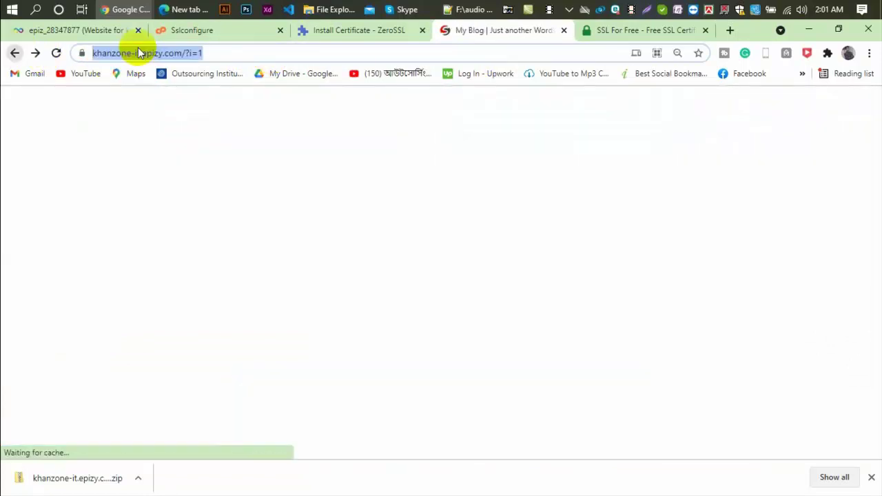
pyautogui.click(228, 52)
pyautogui.press('BackSpace')
pyautogui.press('BackSpace')
pyautogui.press('BackSpace')
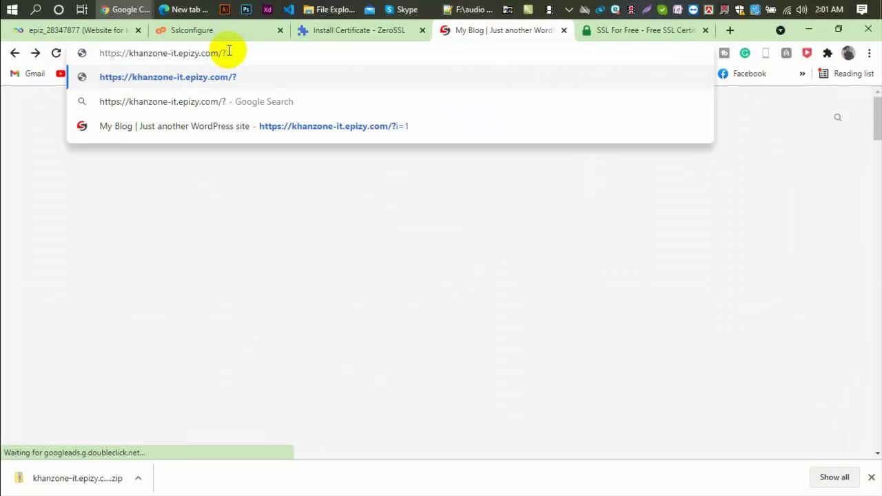
pyautogui.press('BackSpace')
pyautogui.write('wp')
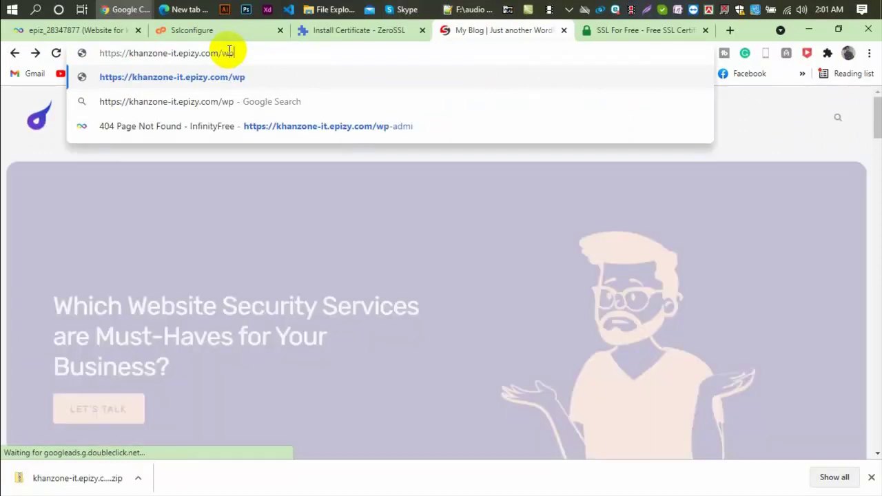
pyautogui.write('-aad')
pyautogui.press('BackSpace')
pyautogui.press('BackSpace')
pyautogui.write('d')
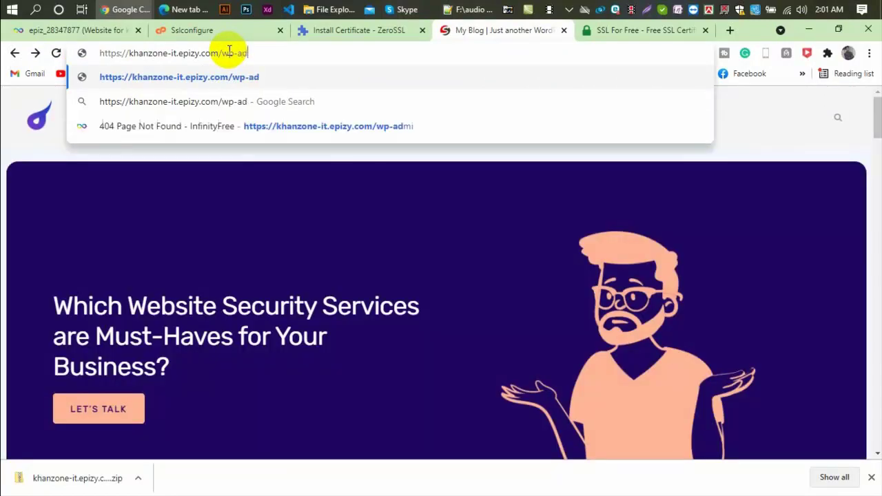
pyautogui.write('min')
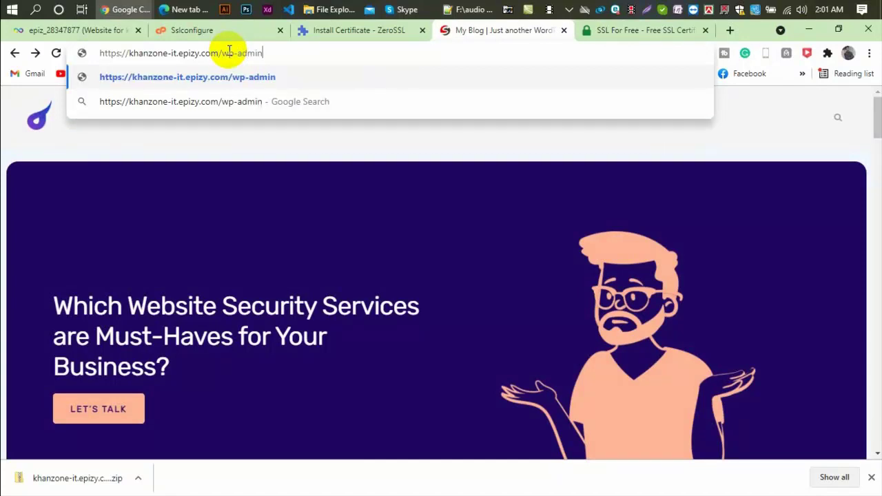
pyautogui.press('Return')
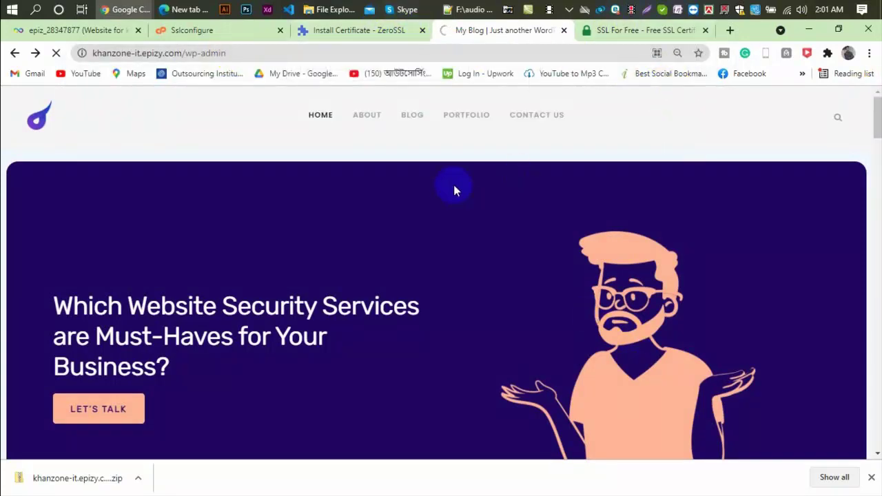
pyautogui.scroll(-4, 455, 189)
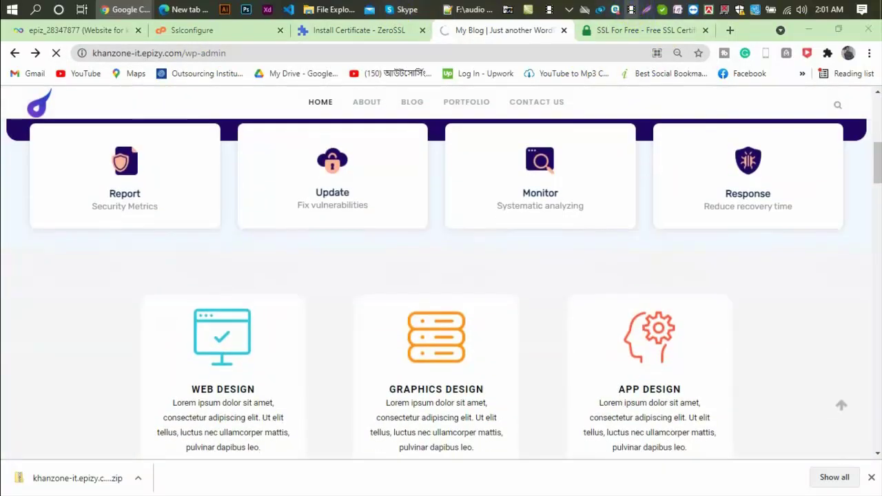
pyautogui.click(624, 10)
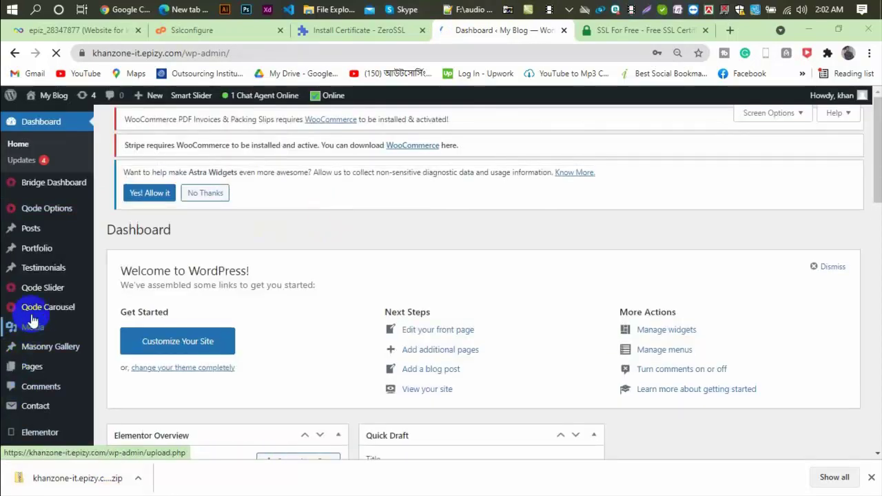
# Go to the installed plugins list in the WordPress dashboard and open the page for adding a new plugin
pyautogui.scroll(-2, 50, 270)
pyautogui.scroll(-2, 49, 271)
pyautogui.moveTo(33, 240)
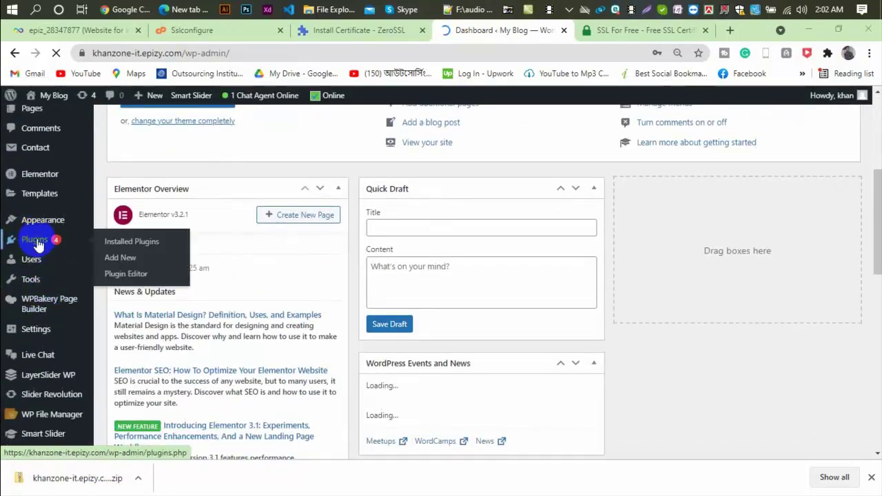
pyautogui.click(120, 243)
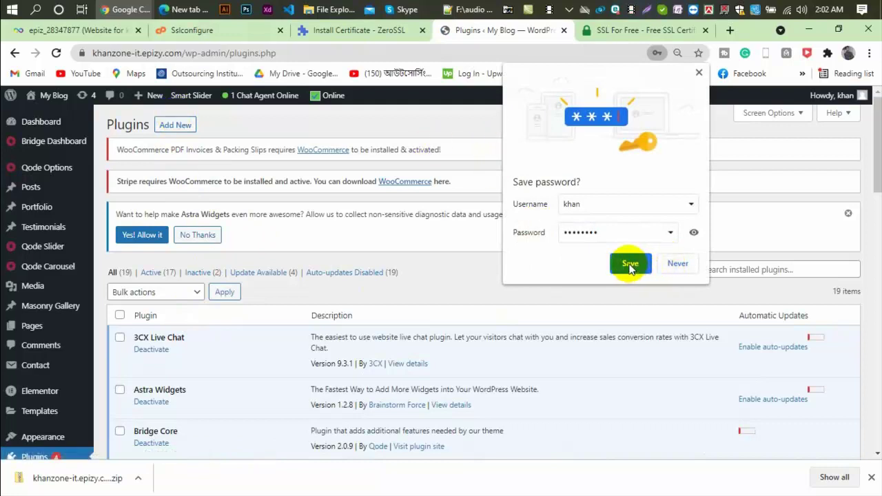
pyautogui.click(175, 126)
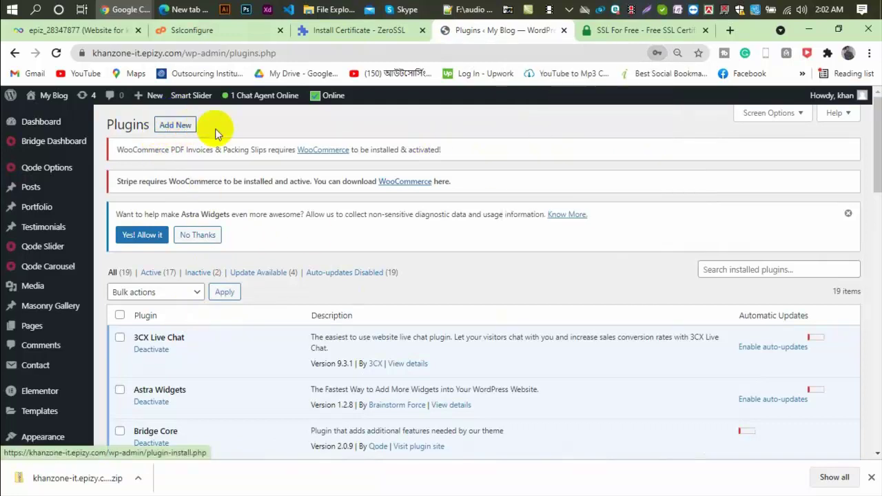
pyautogui.click(175, 126)
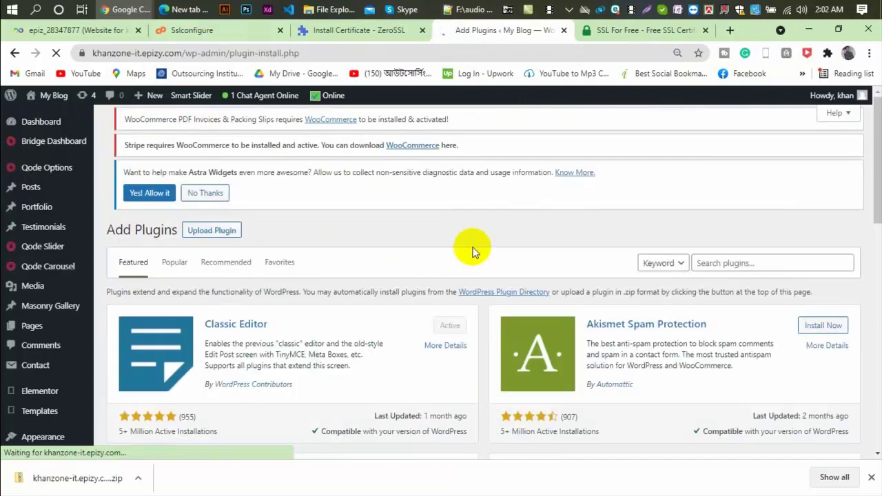
# Search the WordPress plugin directory for "ssl" and install the Really Simple SSL plugin
pyautogui.click(745, 263)
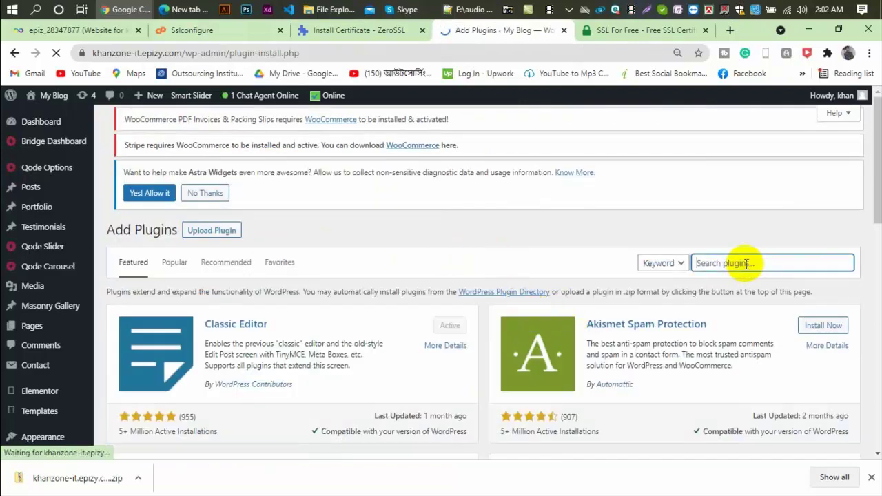
pyautogui.write('ssl')
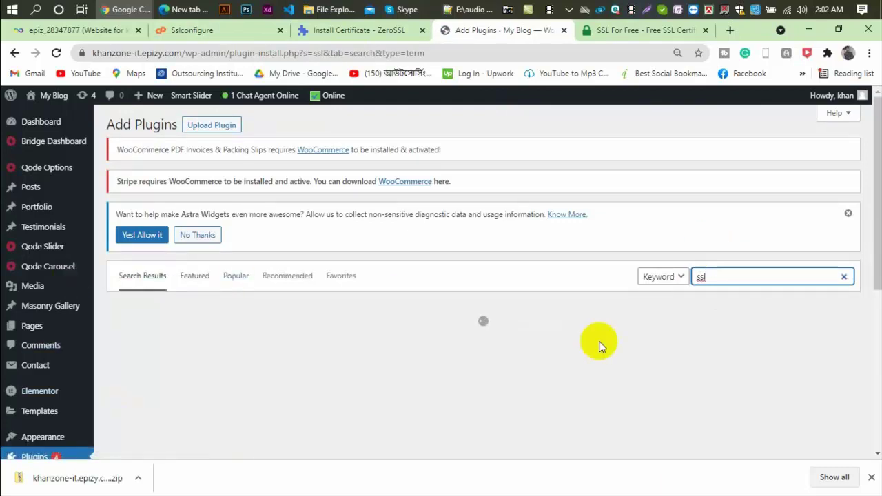
pyautogui.scroll(-1, 482, 350)
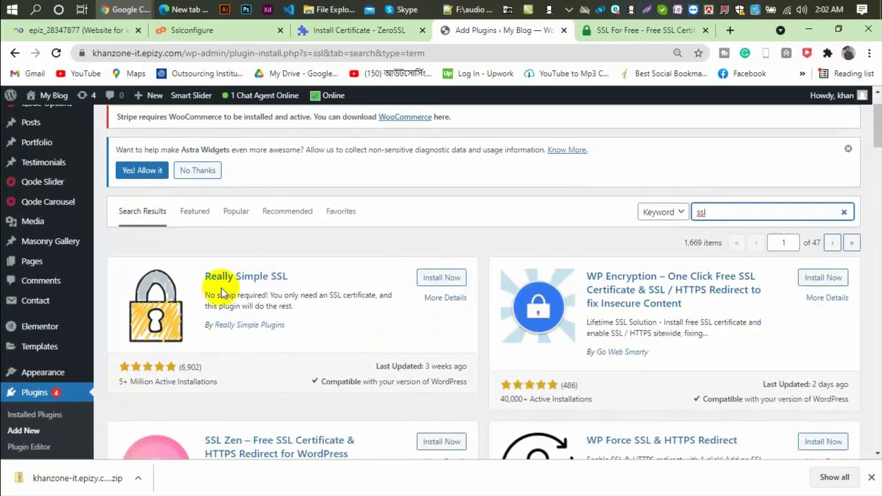
pyautogui.moveTo(207, 281); pyautogui.dragTo(280, 274)
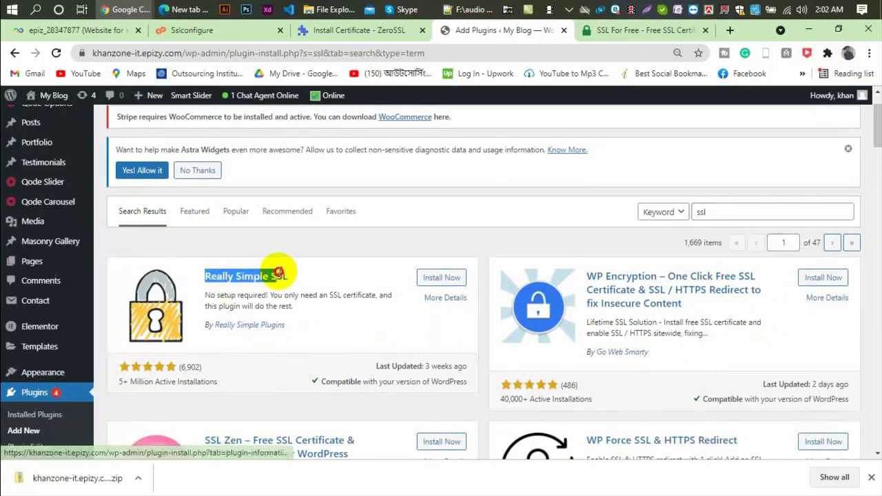
pyautogui.click(324, 281)
pyautogui.click(434, 278)
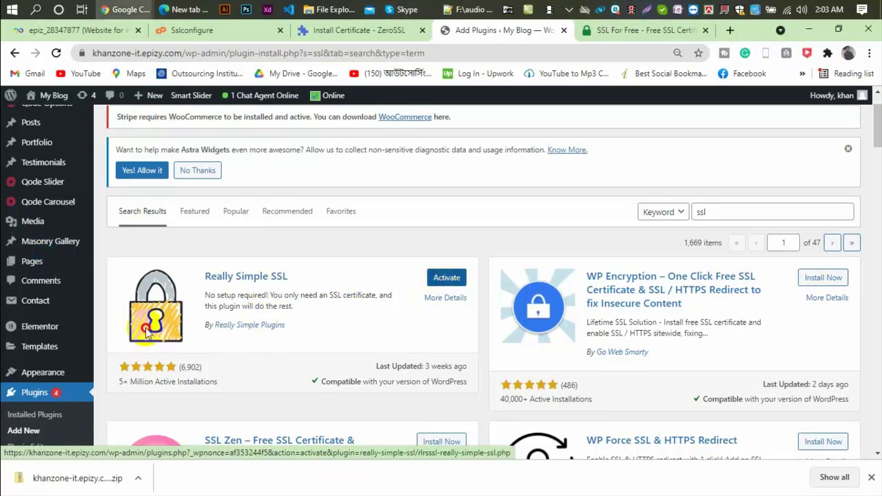
# Activate the newly installed Really Simple SSL plugin
pyautogui.moveTo(422, 280); pyautogui.dragTo(444, 280)
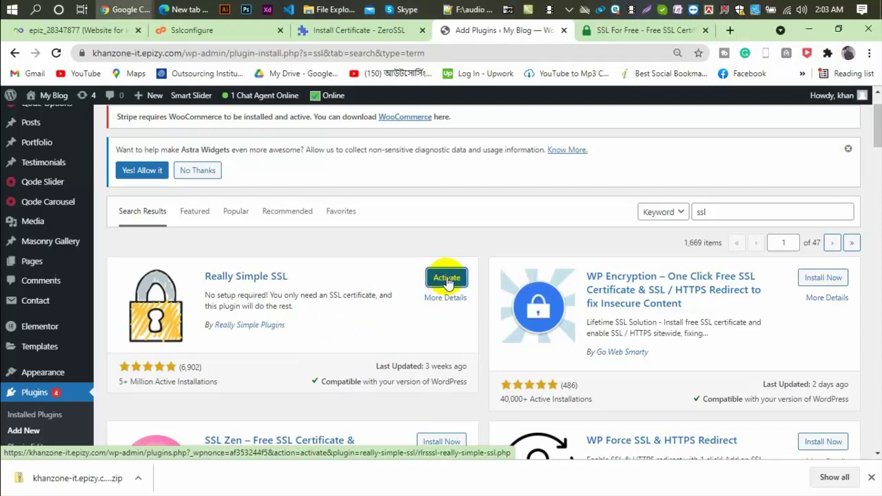
pyautogui.click(448, 280)
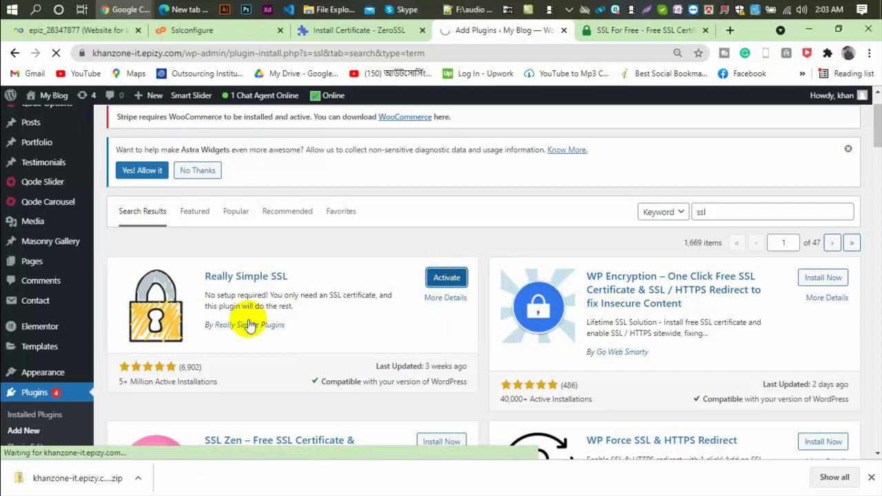
pyautogui.scroll(-5, 296, 321)
pyautogui.scroll(5, 331, 324)
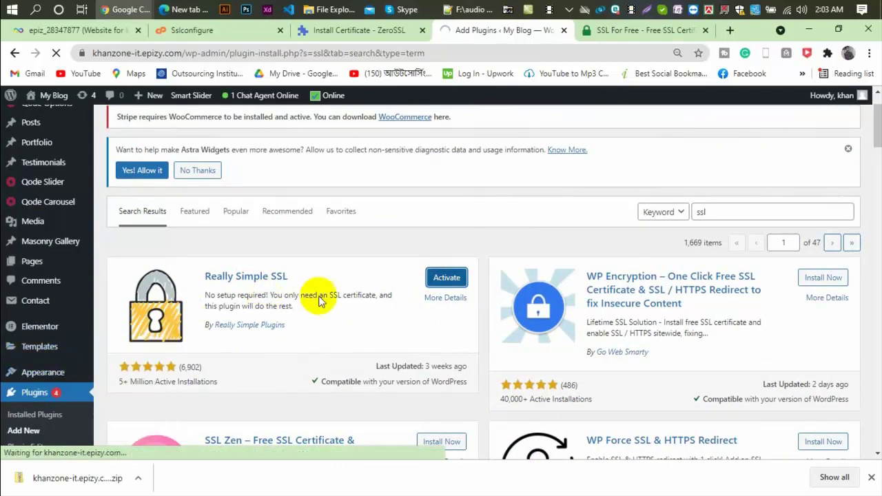
pyautogui.scroll(-4, 361, 298)
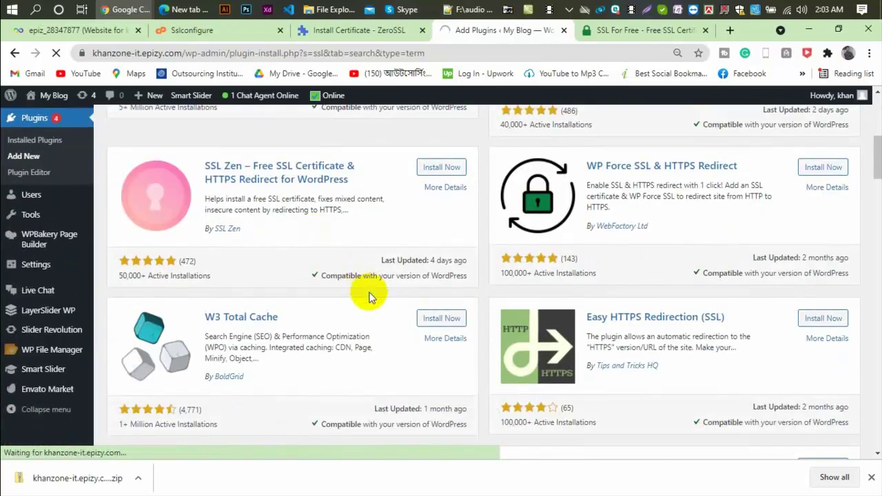
# Activate SSL for the site from the Really Simple SSL notice and log back in to WordPress with the prefilled credentials
pyautogui.scroll(-2, 364, 291)
pyautogui.scroll(6, 358, 364)
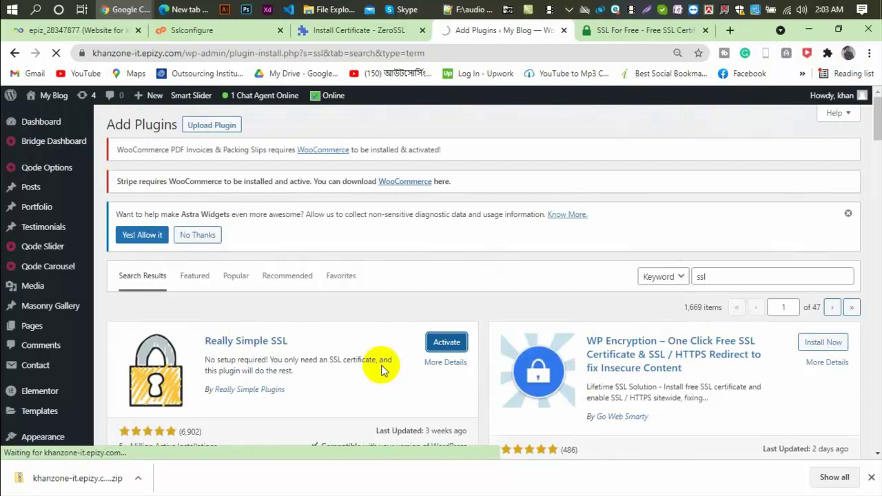
pyautogui.scroll(-2, 321, 286)
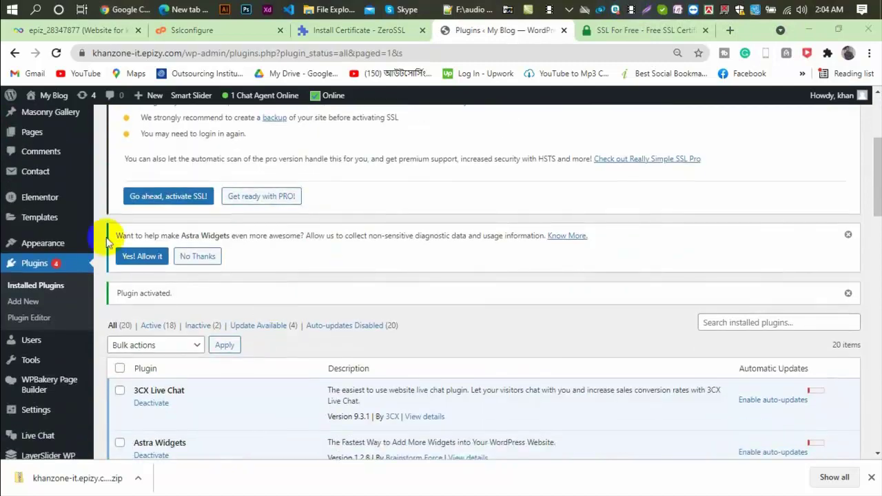
pyautogui.click(170, 198)
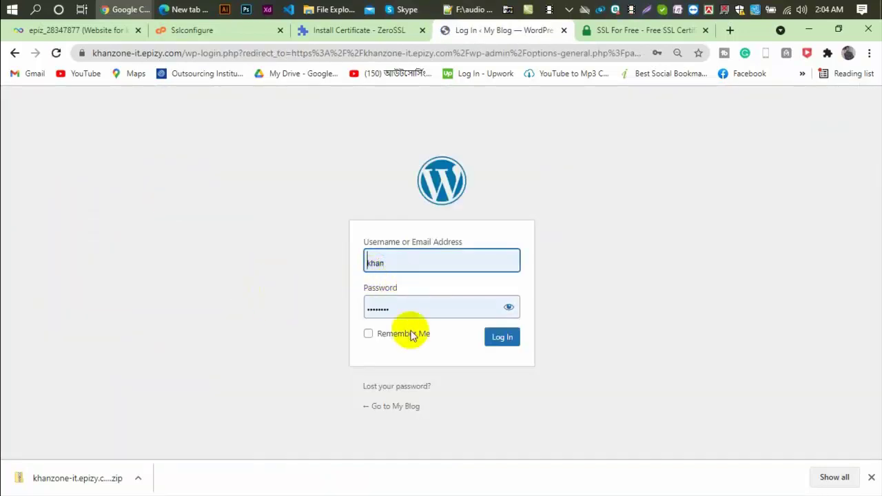
pyautogui.click(502, 338)
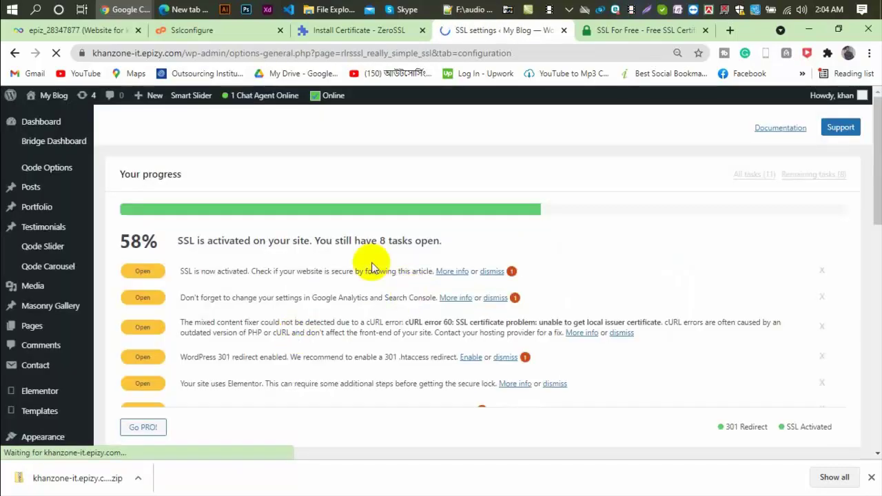
# Review the Really Simple SSL settings page, open the My Blog site in a new browser tab and switch to it
pyautogui.scroll(-10, 216, 351)
pyautogui.scroll(10, 89, 344)
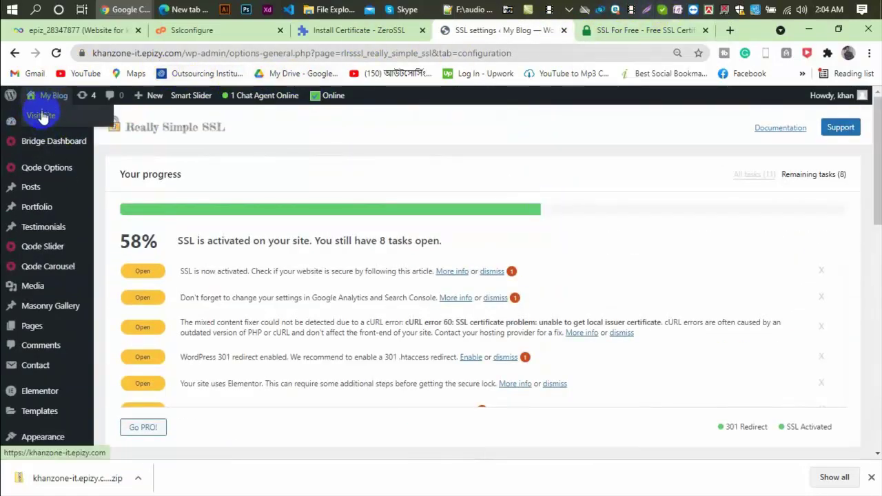
pyautogui.rightClick(41, 114)
pyautogui.click(97, 123)
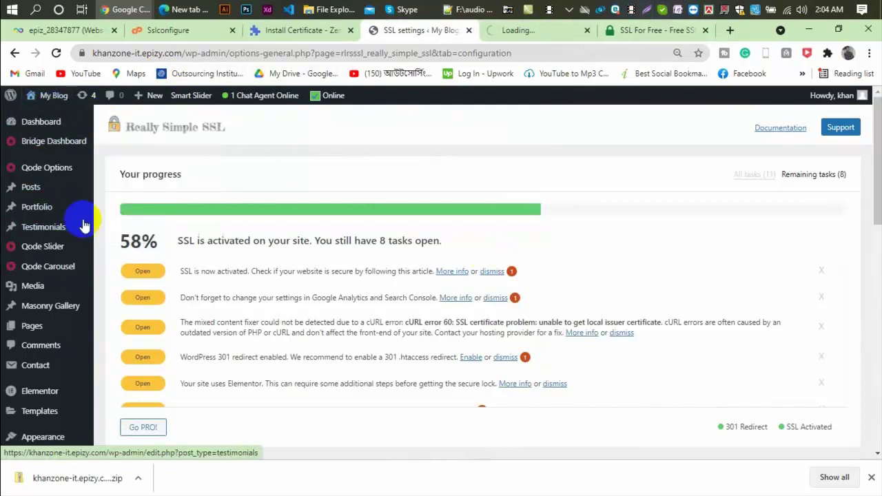
pyautogui.click(532, 33)
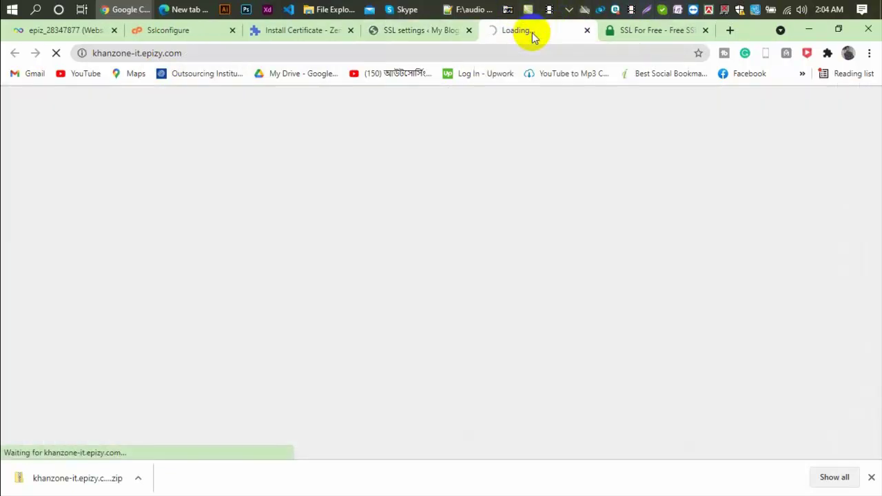